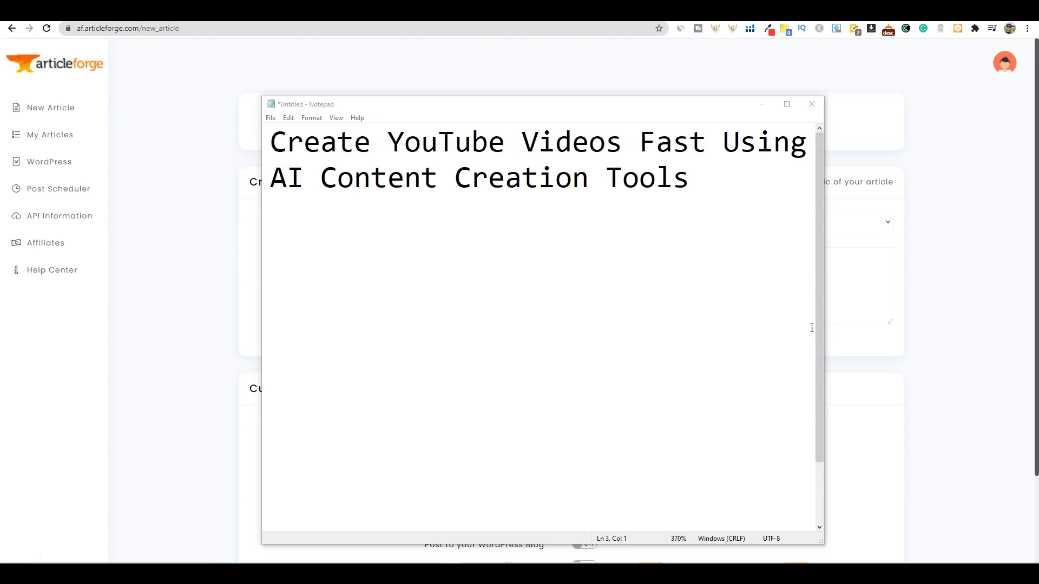
Move the Notepad notes window up and select the line 'Benefits of a Frugal Lifestyle'.
scroll(778, 324, down, 1)
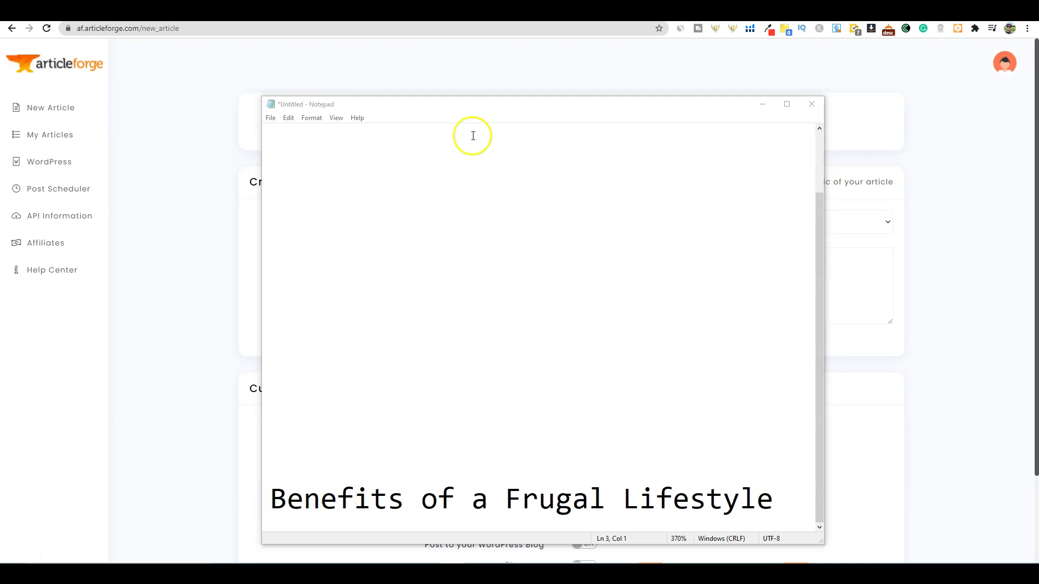
click(473, 104)
drag(466, 108, 451, 58)
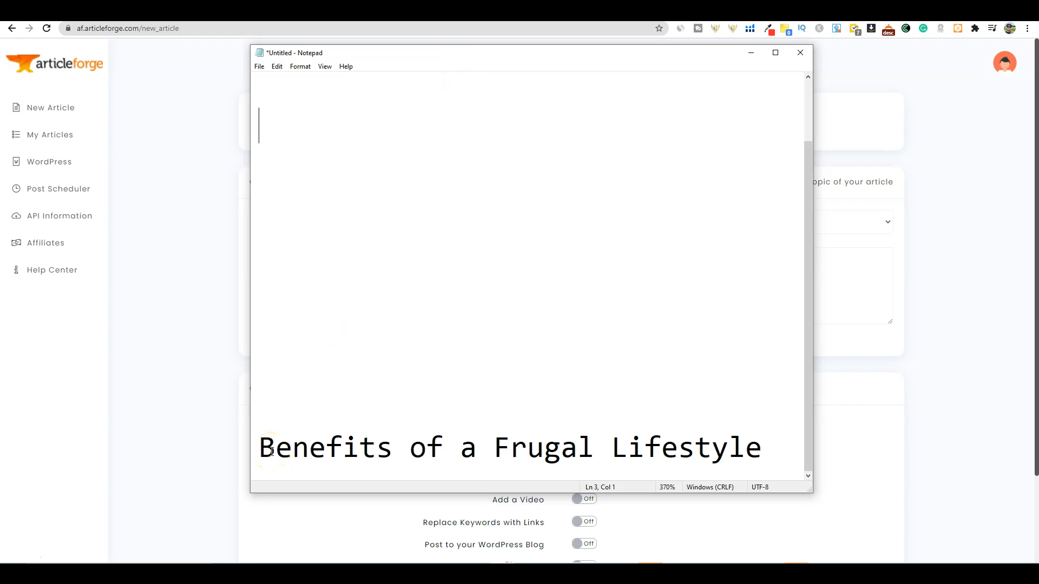
drag(260, 448, 763, 447)
key(ctrl+c)
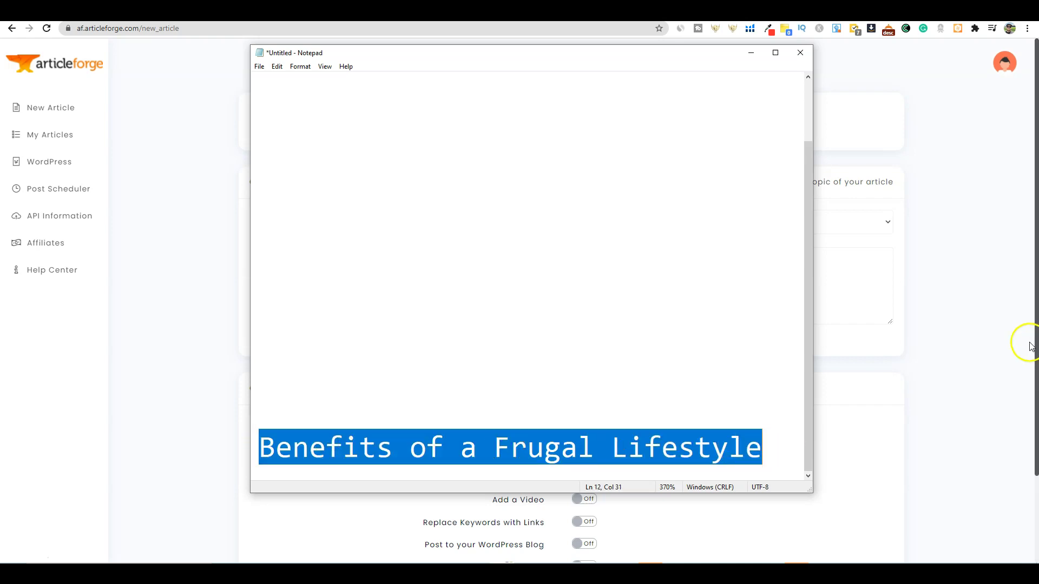
click(985, 275)
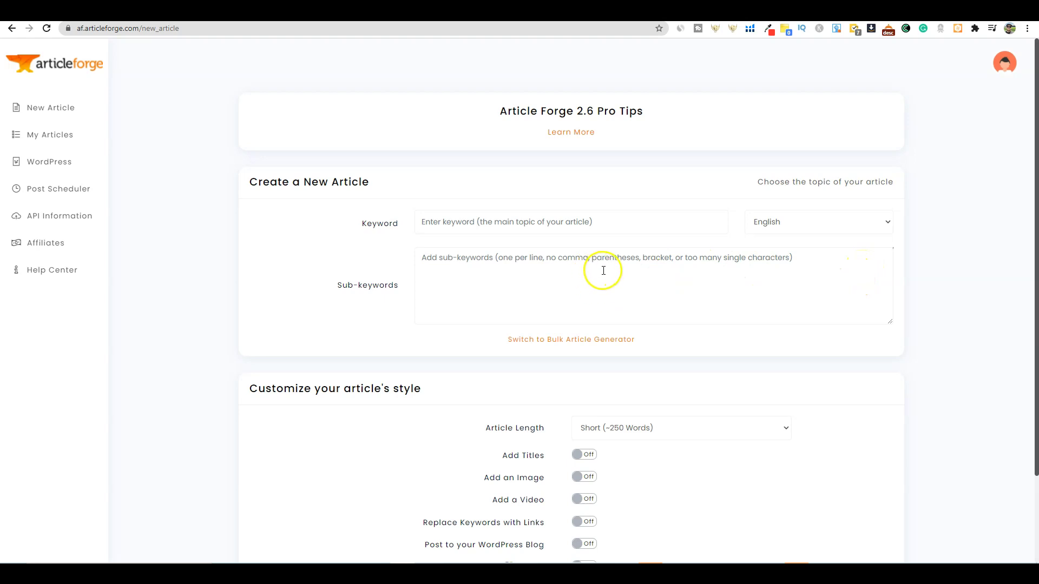
click(473, 221)
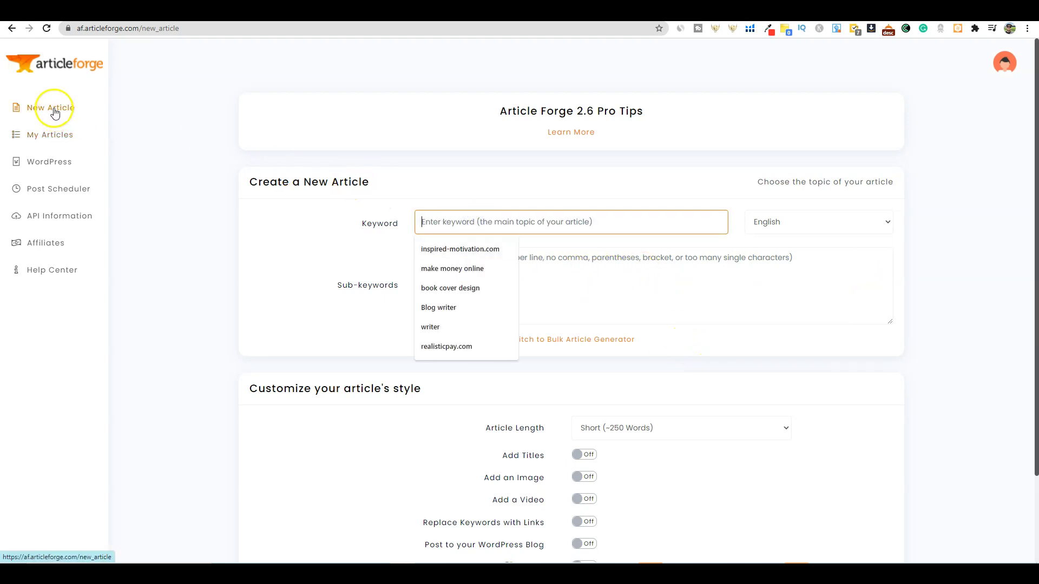
click(951, 174)
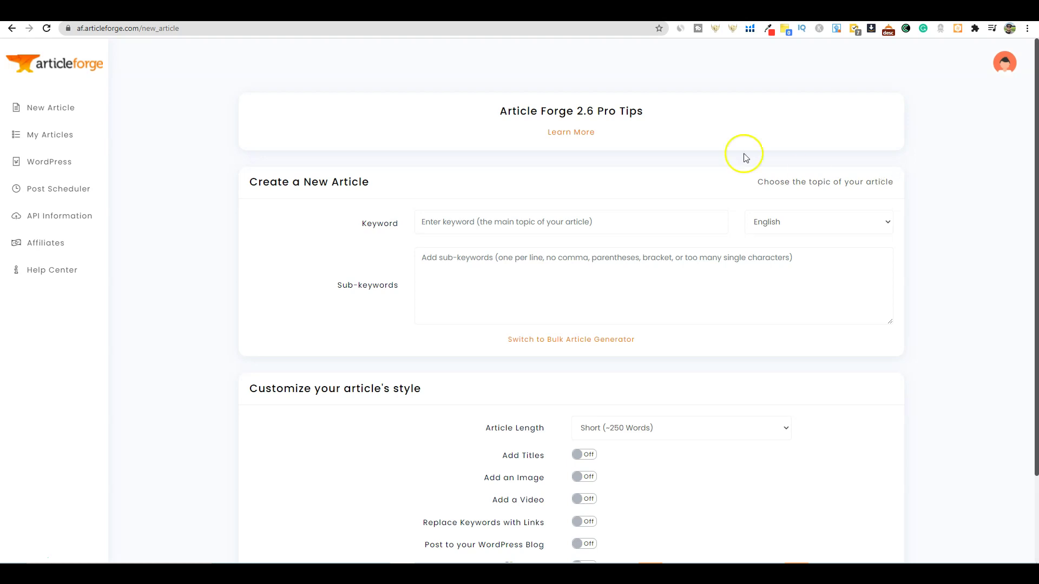
Paste 'Benefits of a Frugal Lifestyle' into the Keyword field.
click(429, 222)
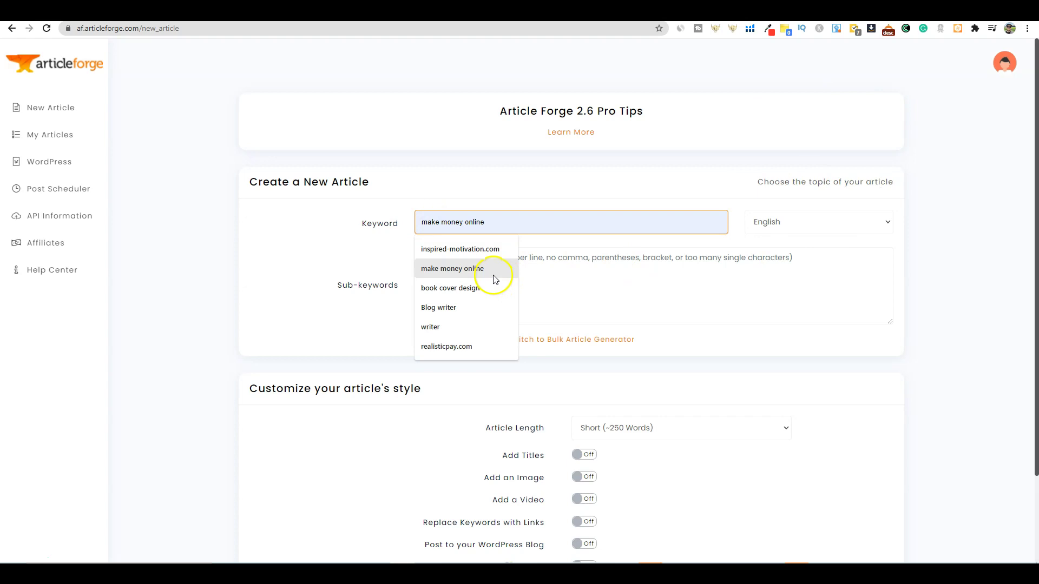
key(ctrl+v)
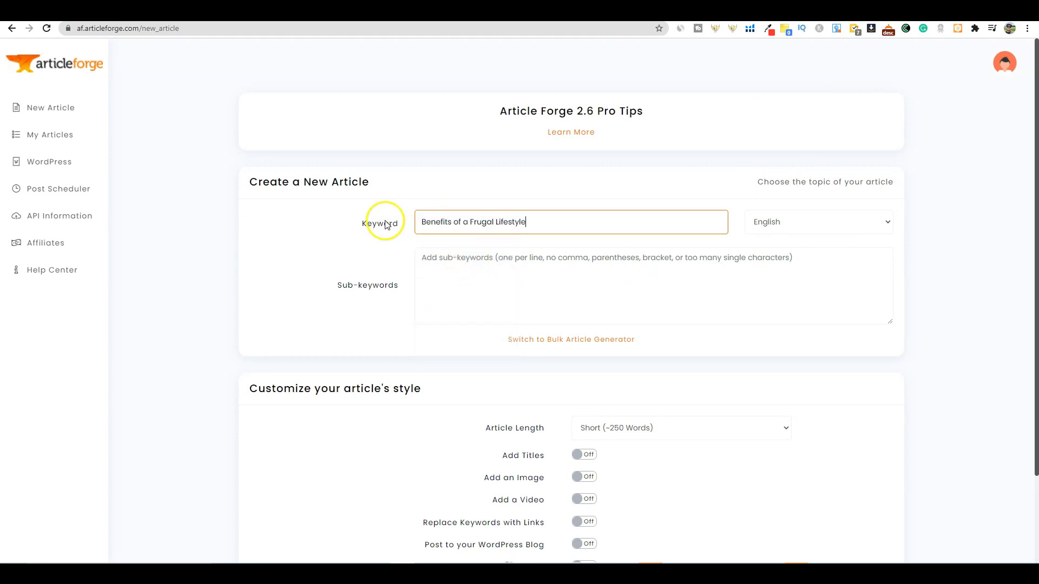
click(446, 268)
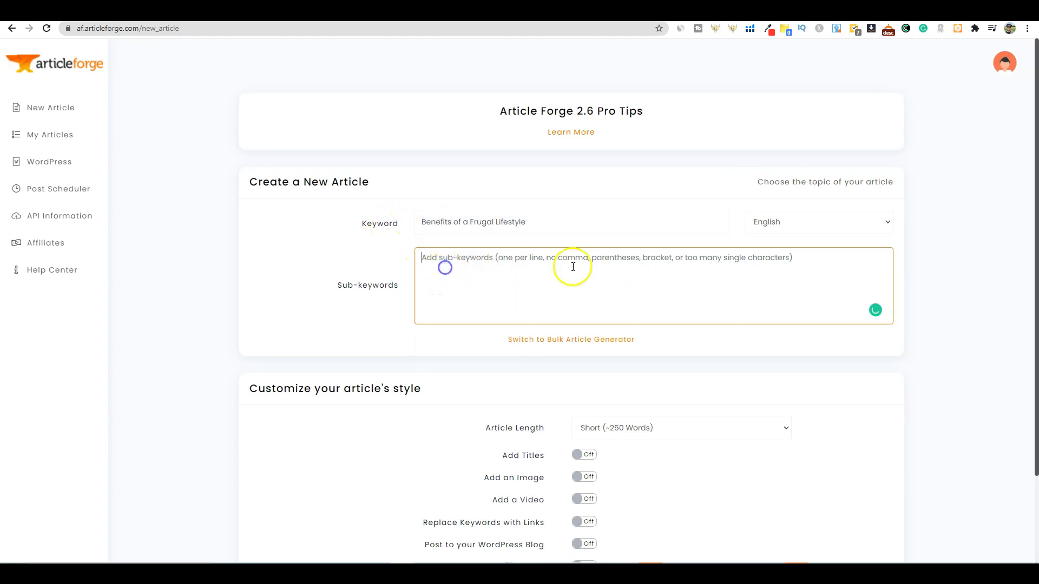
Enter sub-keywords 'Saving money', 'buy only used vehicles' and 'buy cheap clothing'.
click(647, 270)
text(Sav)
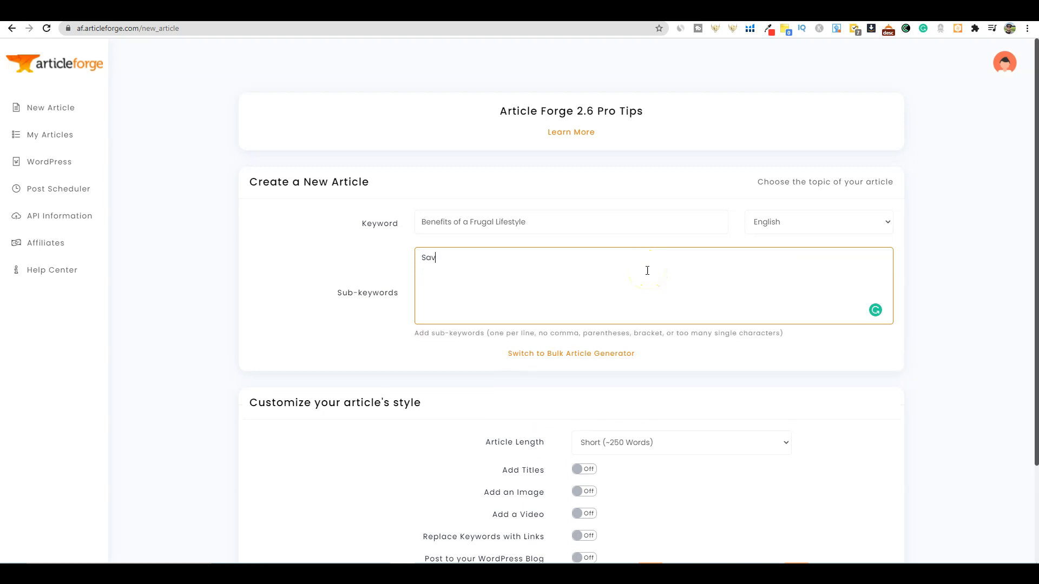
text(ing money )
text(buy only used)
text( vehicles)
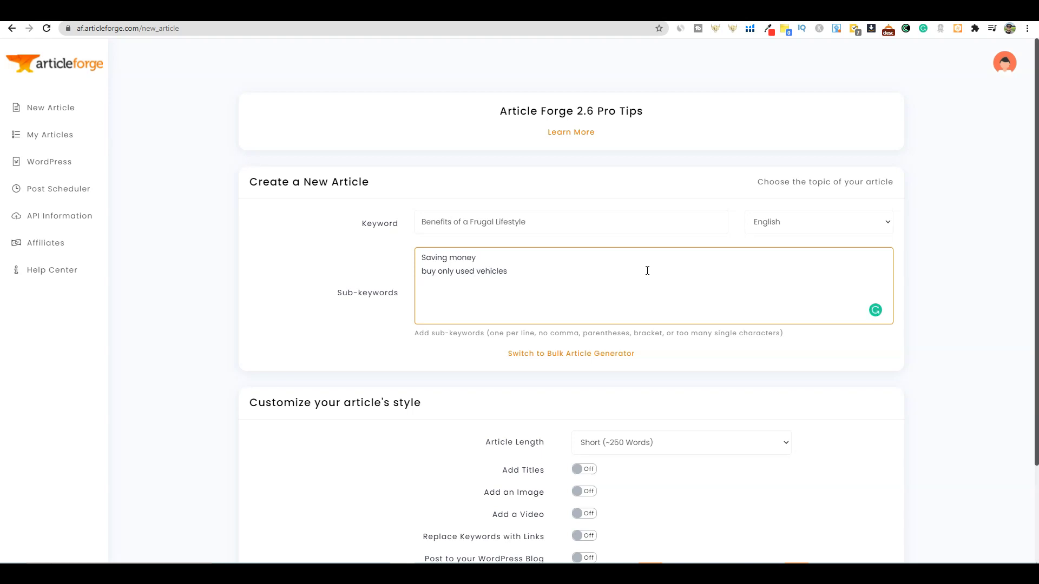
key(Return)
text(buy cheap clothing)
click(654, 187)
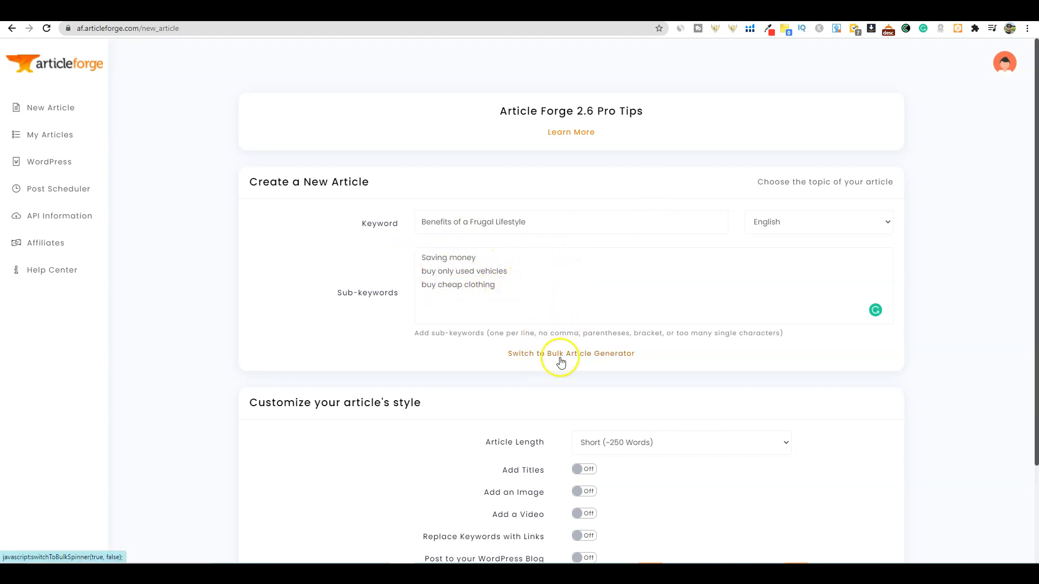
scroll(557, 364, down, 2)
Choose Medium (~500 Words) article length and create the new article.
click(609, 325)
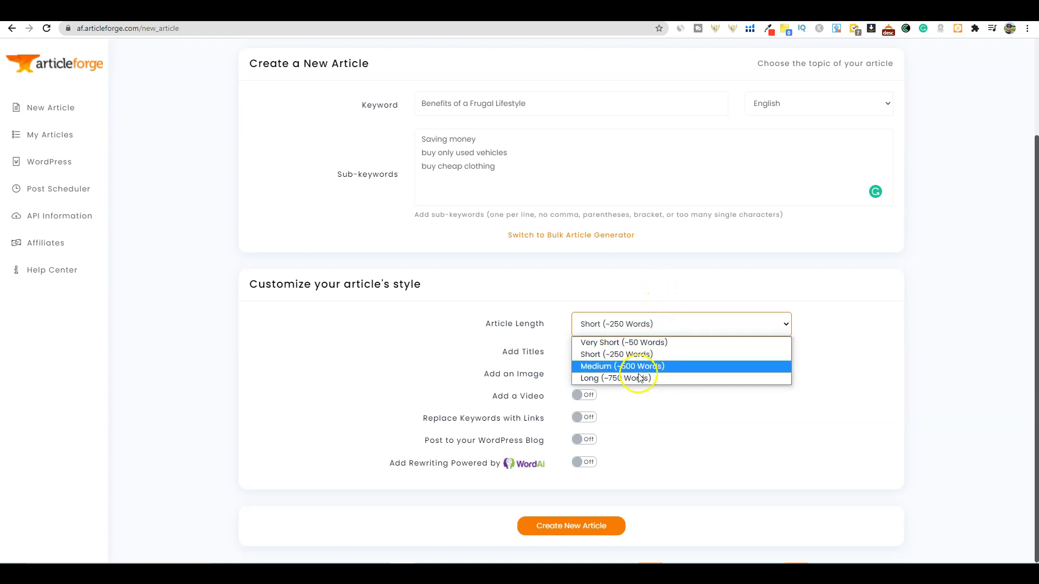
click(639, 372)
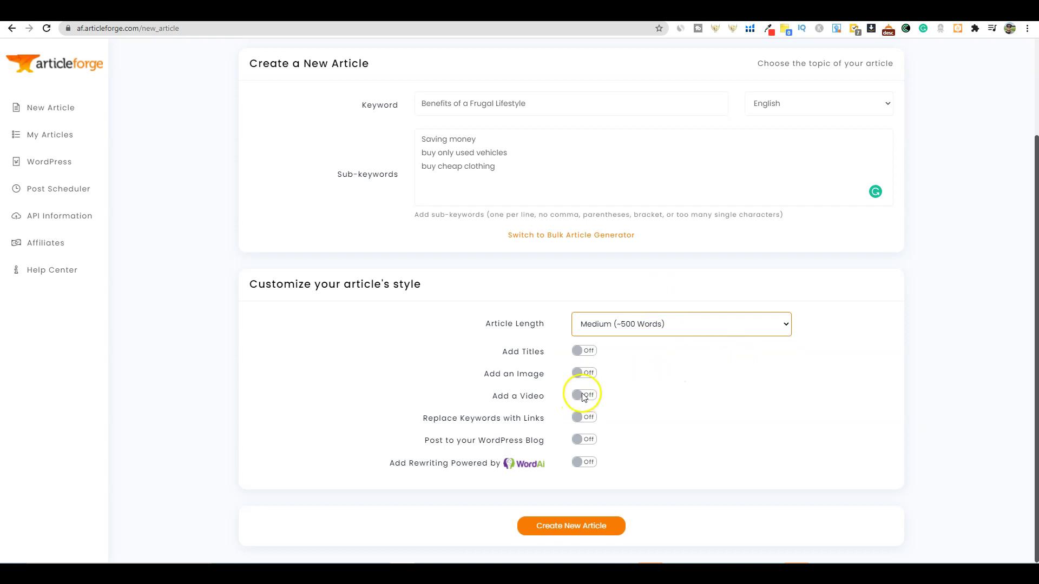
click(563, 526)
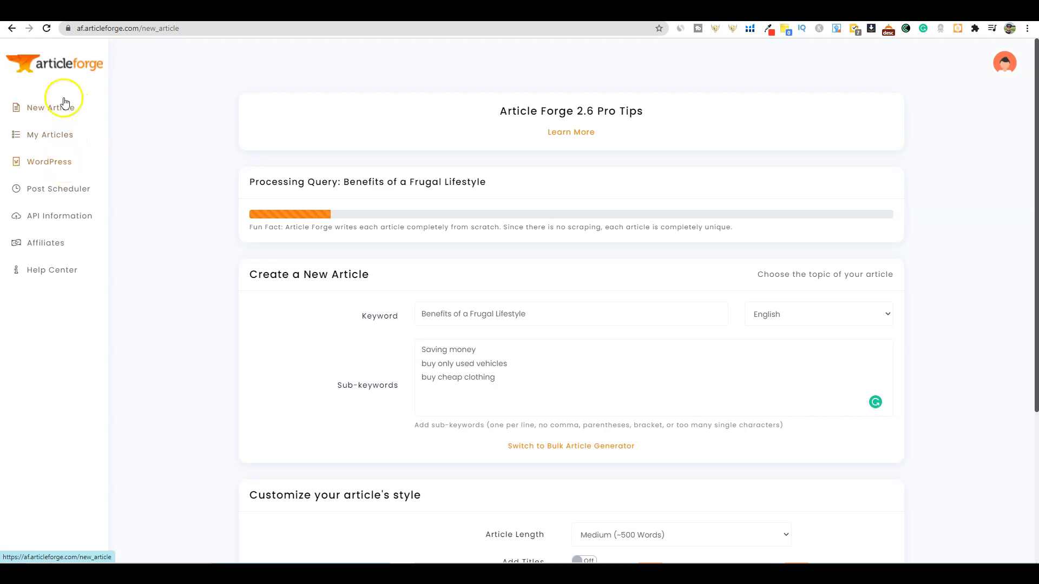
Open '6 Benefits of a Frugal Lifestyle' from My Articles.
click(56, 138)
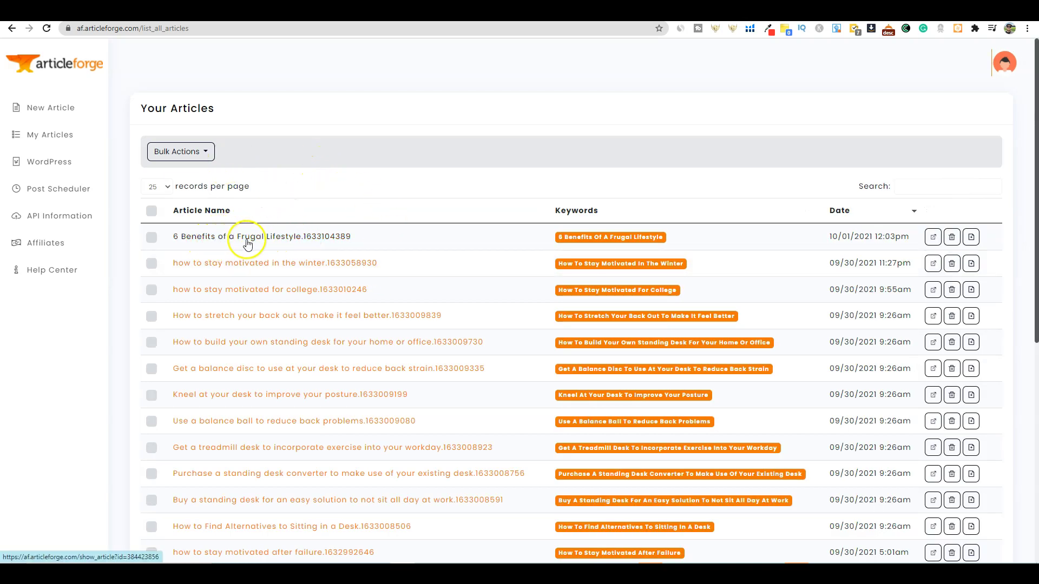
click(287, 238)
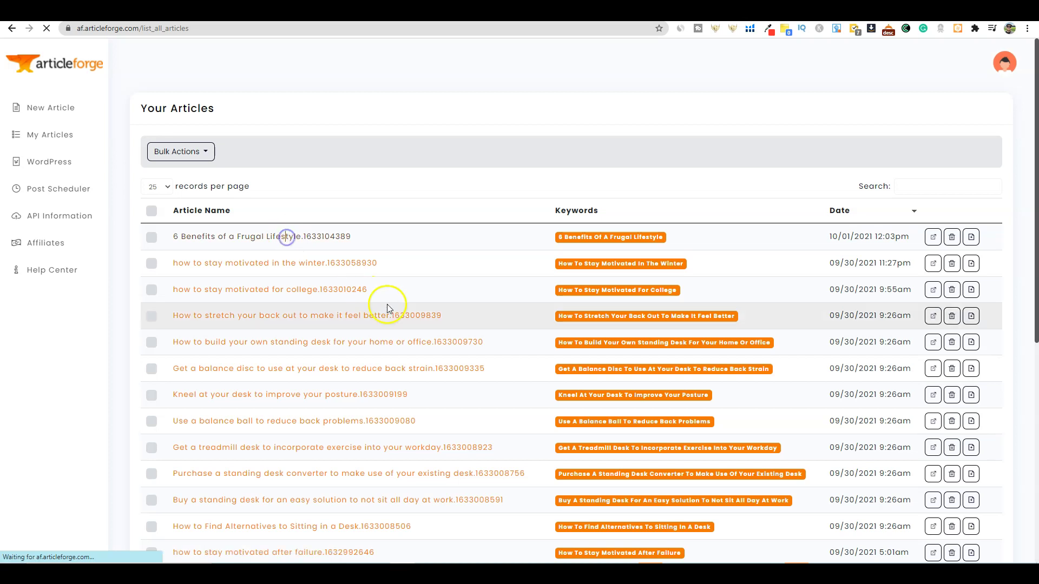
scroll(309, 325, down, 2)
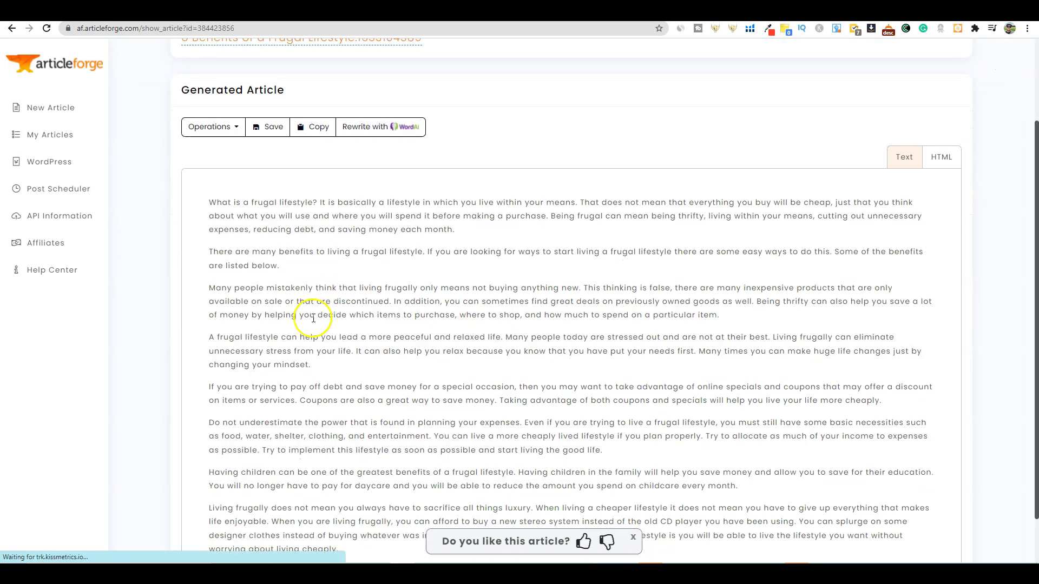
scroll(313, 318, up, 2)
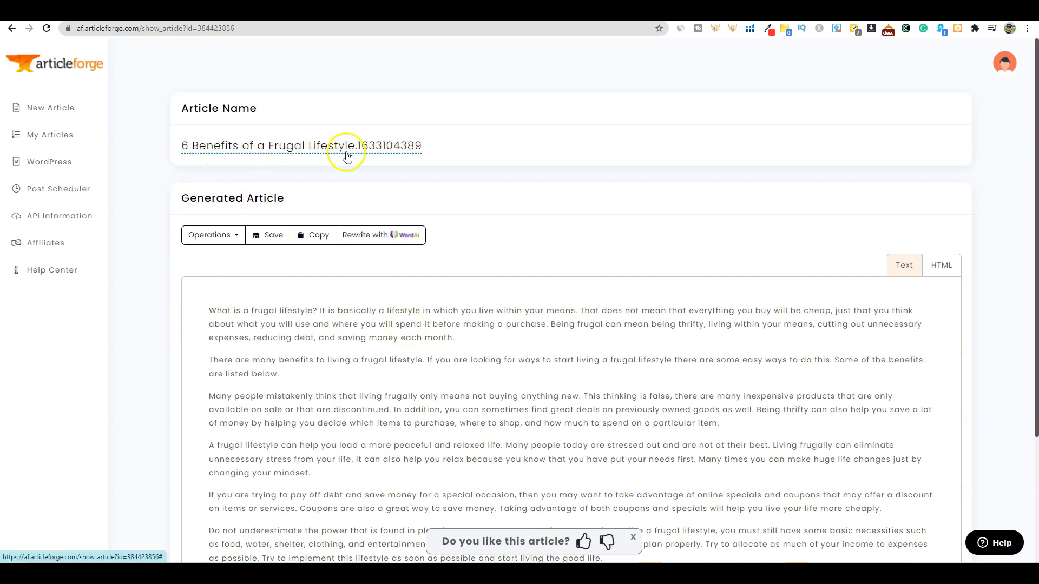
scroll(232, 341, down, 3)
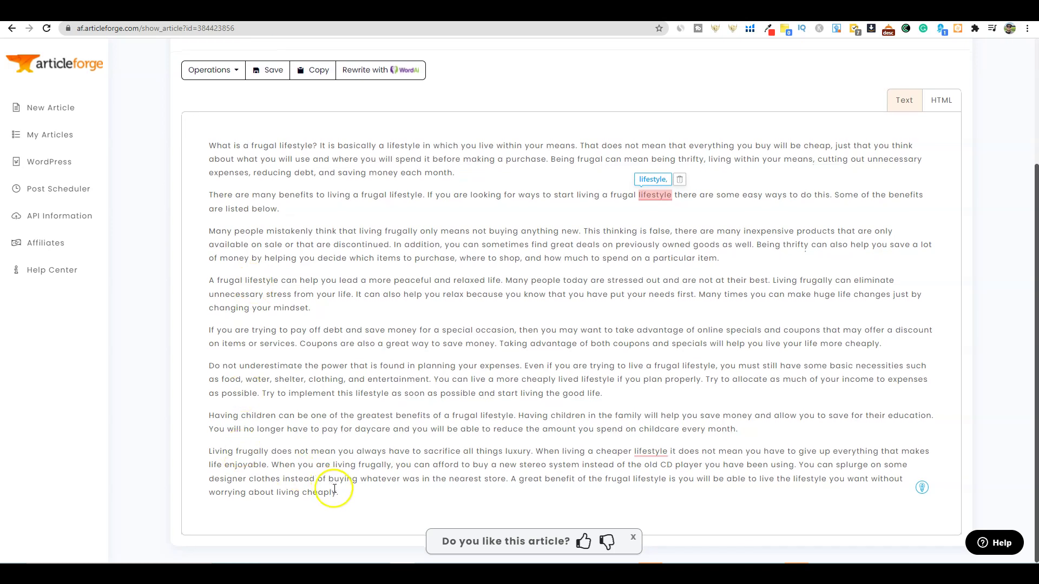
Read through the later paragraphs of the generated article text.
drag(338, 493, 200, 145)
click(214, 115)
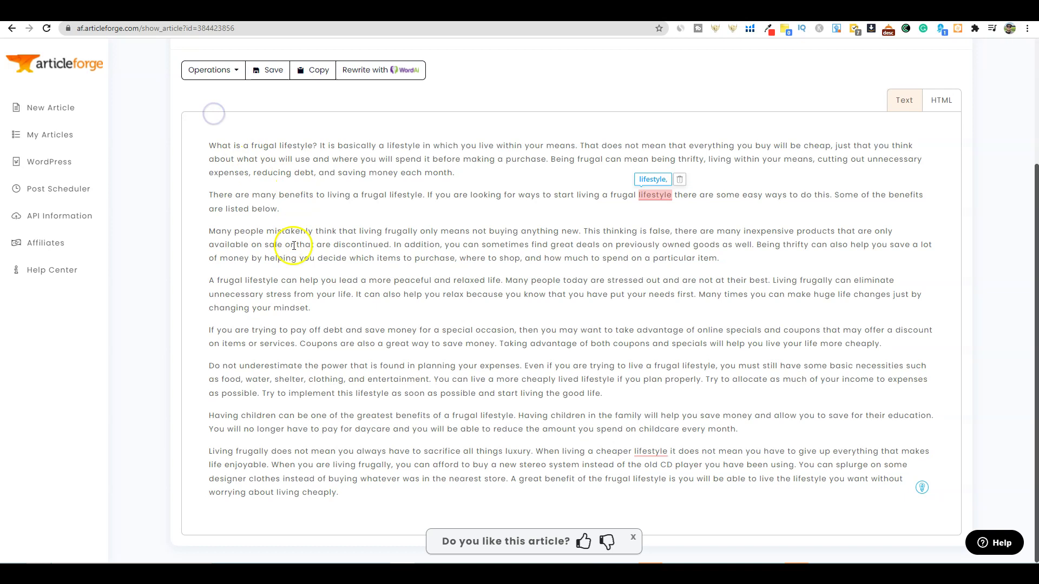
scroll(294, 254, up, 3)
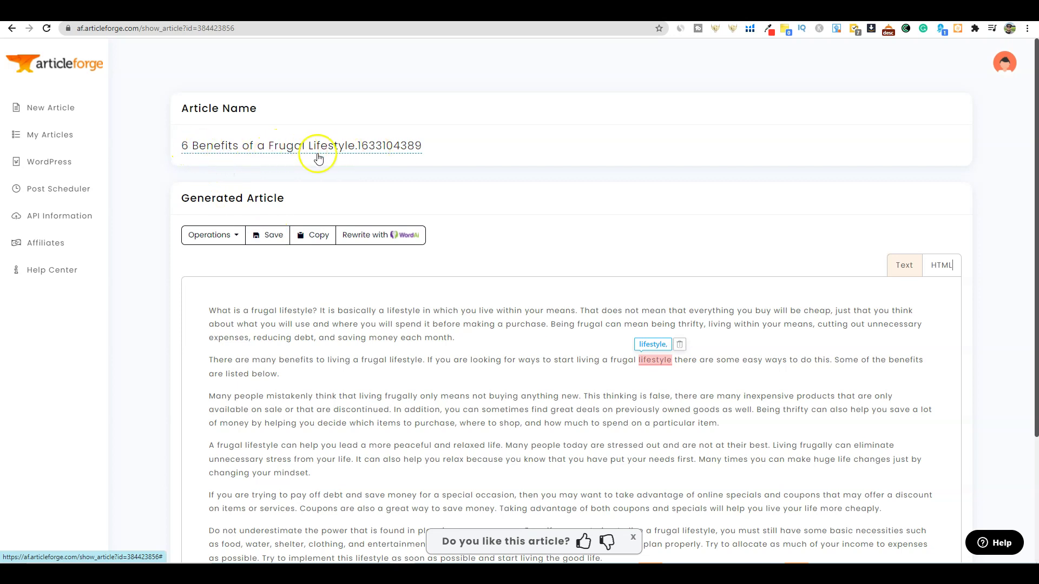
scroll(261, 354, down, 3)
scroll(263, 357, up, 1)
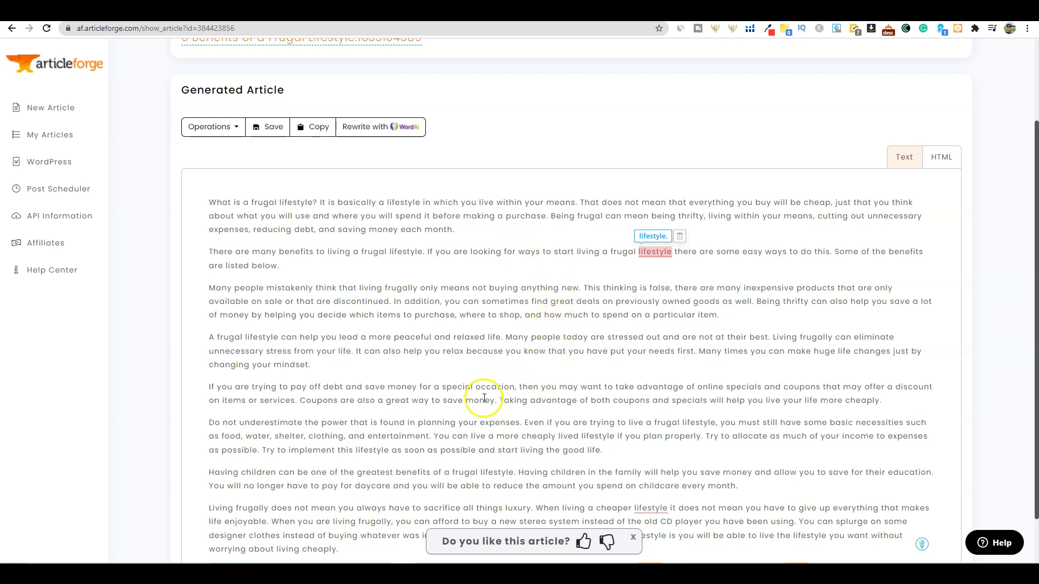
scroll(490, 378, down, 1)
scroll(492, 379, up, 3)
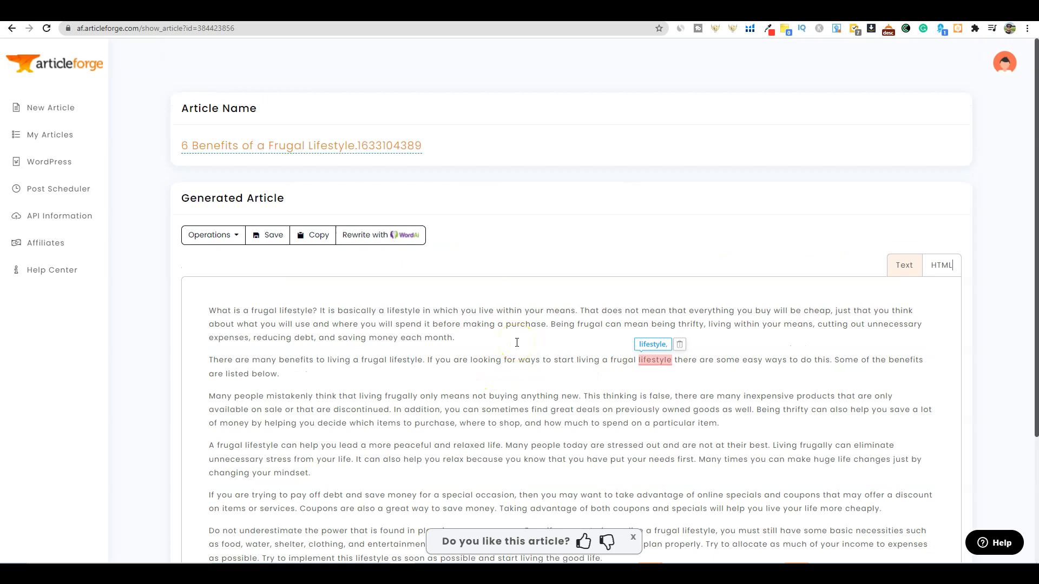
Search the page and look over the full article text.
key(ctrl+f)
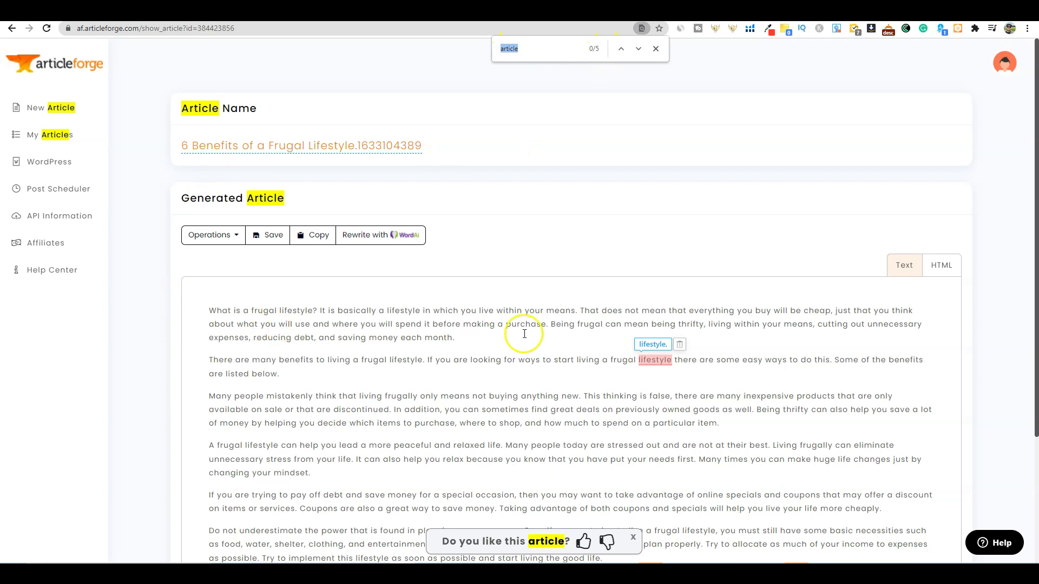
scroll(522, 334, down, 3)
drag(367, 494, 420, 204)
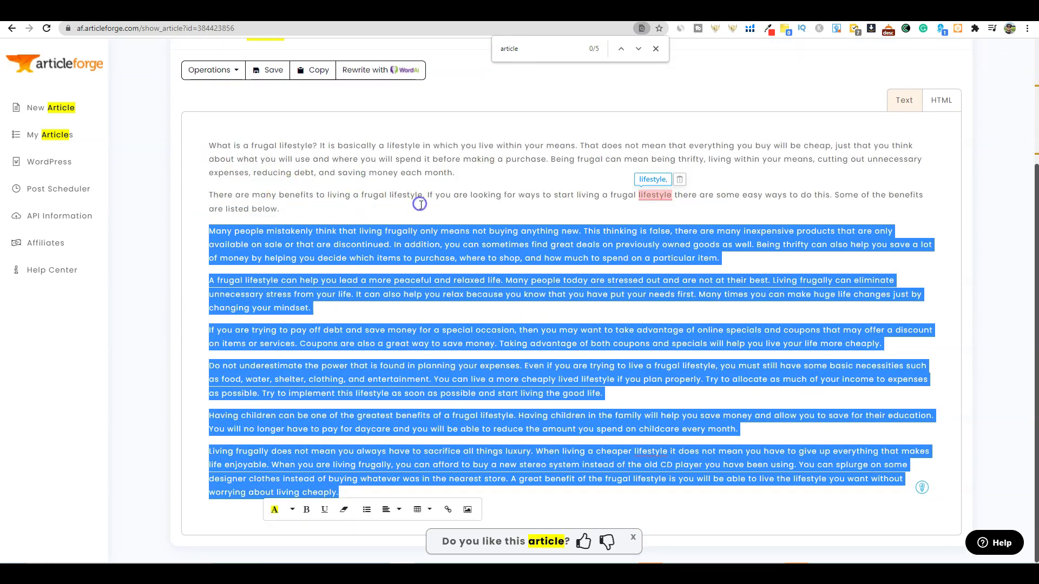
click(468, 172)
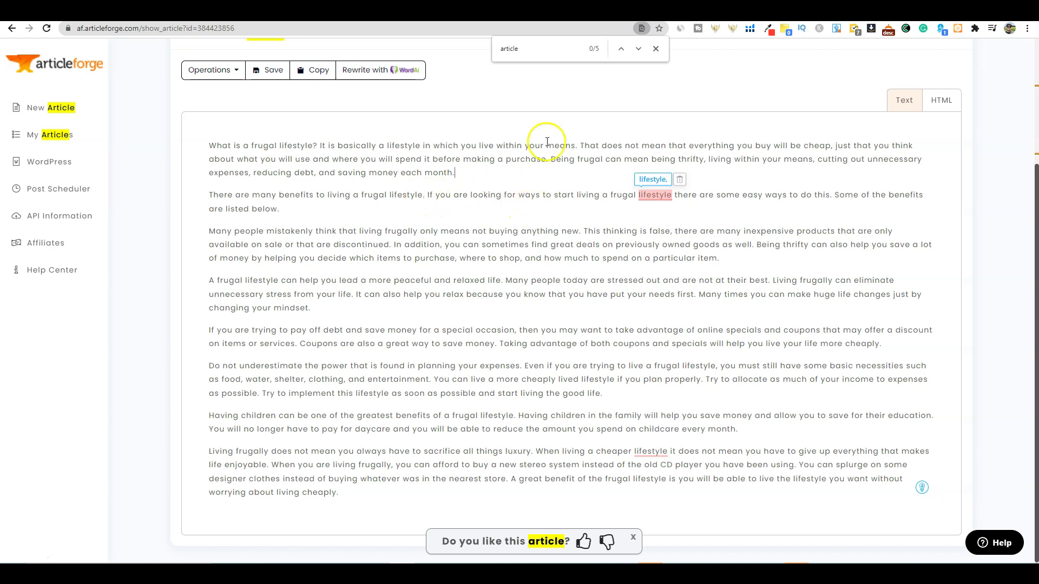
click(654, 51)
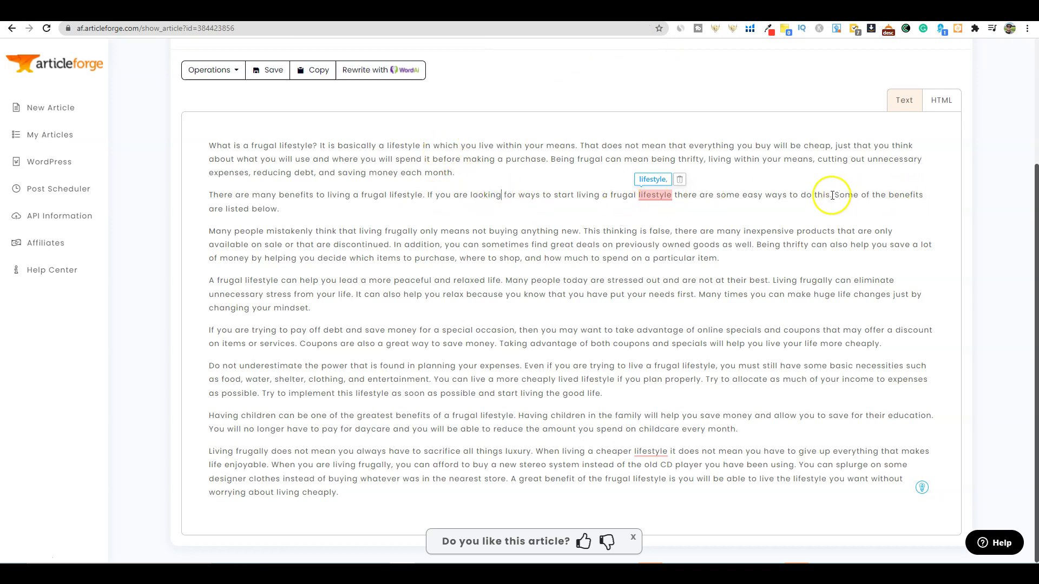
Replace 'Some of the benefits are listed below.' with 'We will go over the main benefits in this video!'.
drag(840, 195, 613, 196)
click(801, 274)
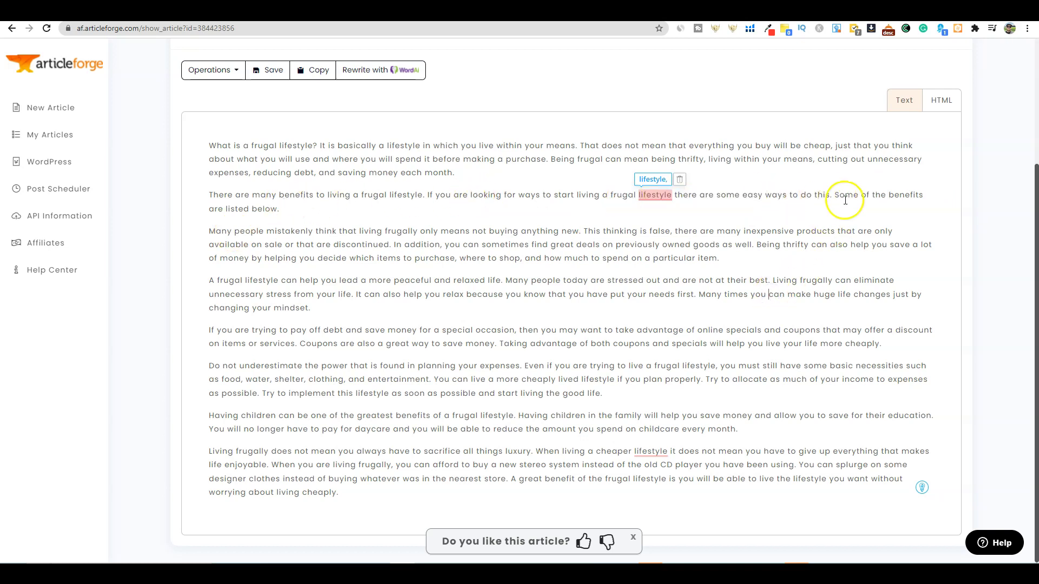
drag(836, 194, 738, 208)
text(The)
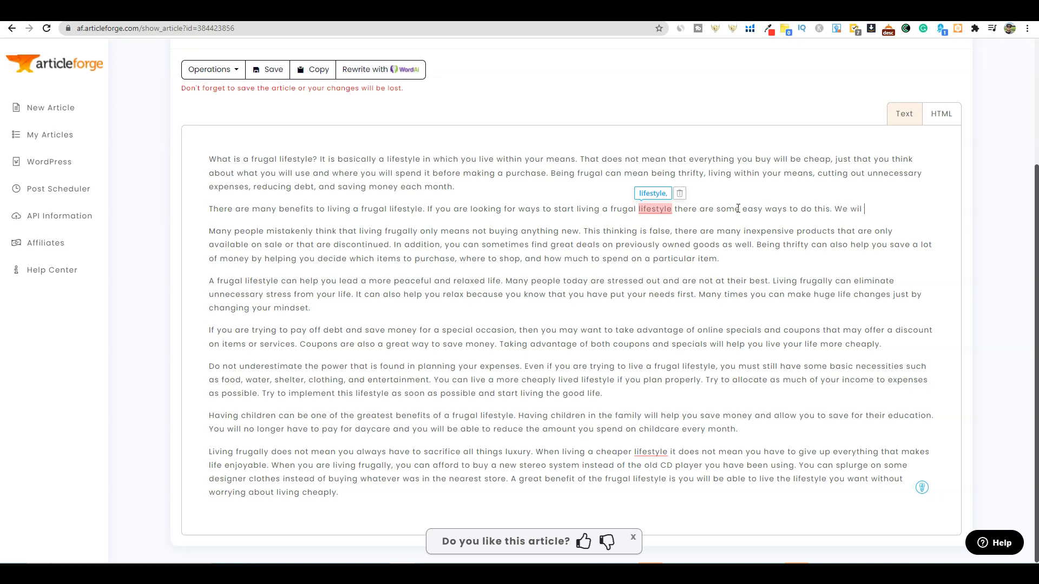
text(over the main benefits in this video!)
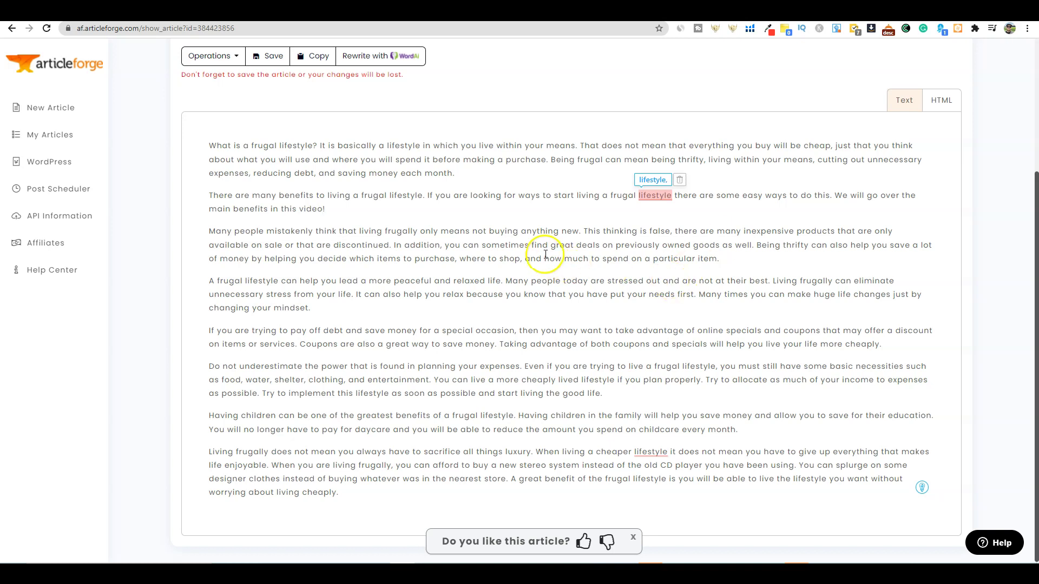
scroll(546, 251, up, 3)
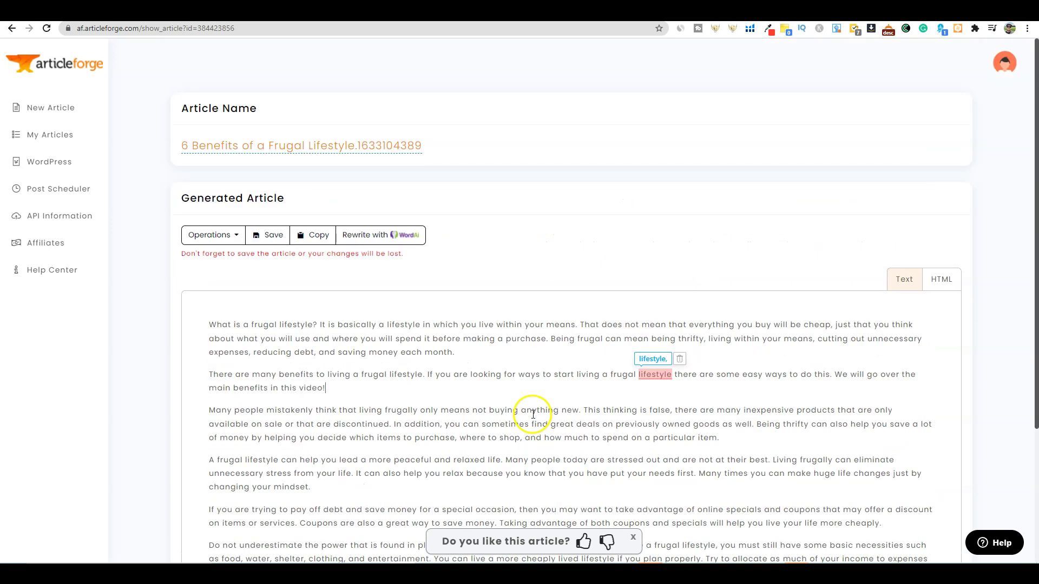
Save the edits and add a closing paragraph thanking viewers and asking them to like and subscribe.
click(270, 235)
scroll(374, 335, down, 4)
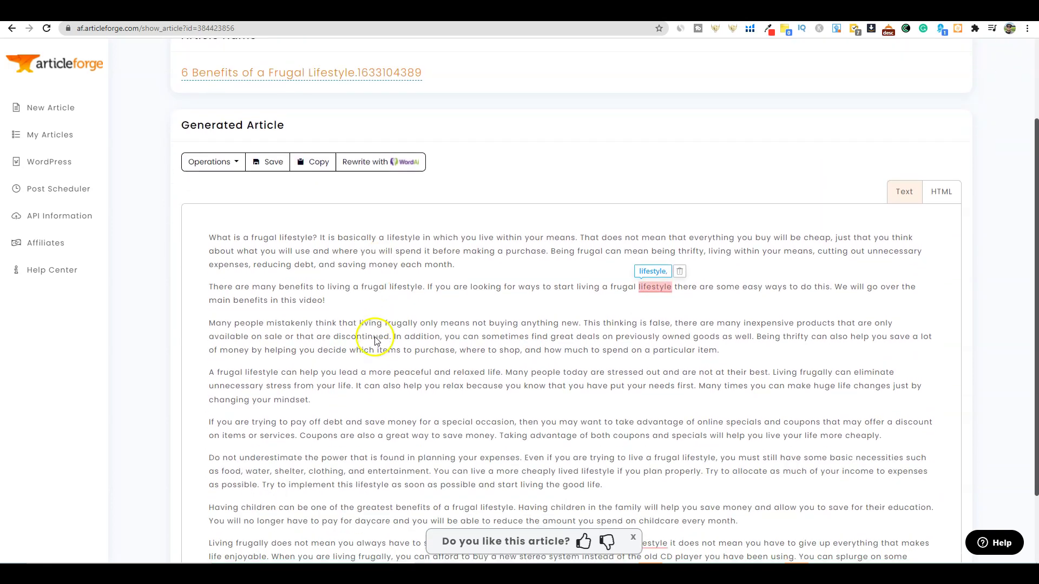
click(356, 484)
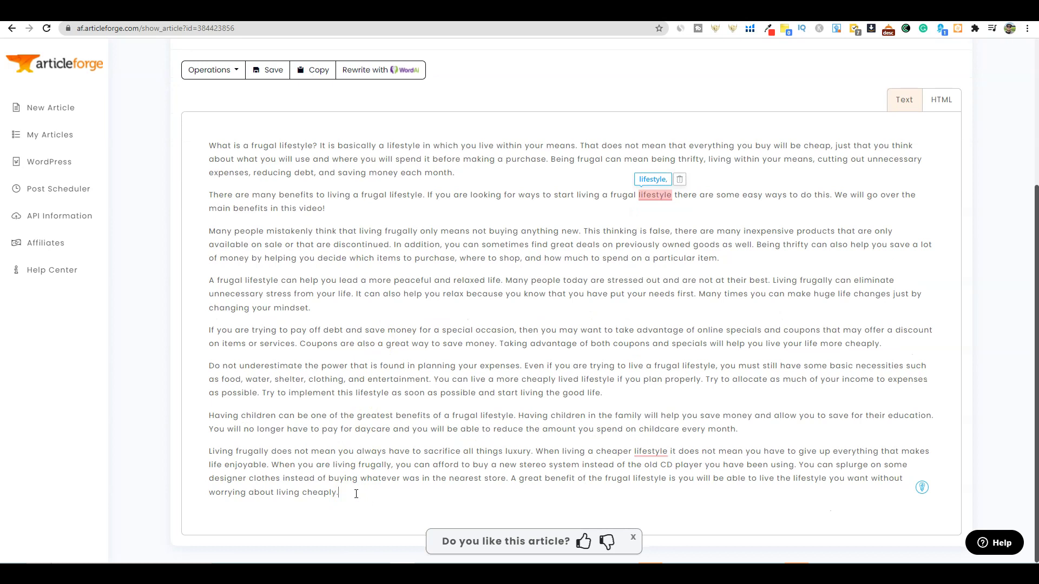
key(Return)
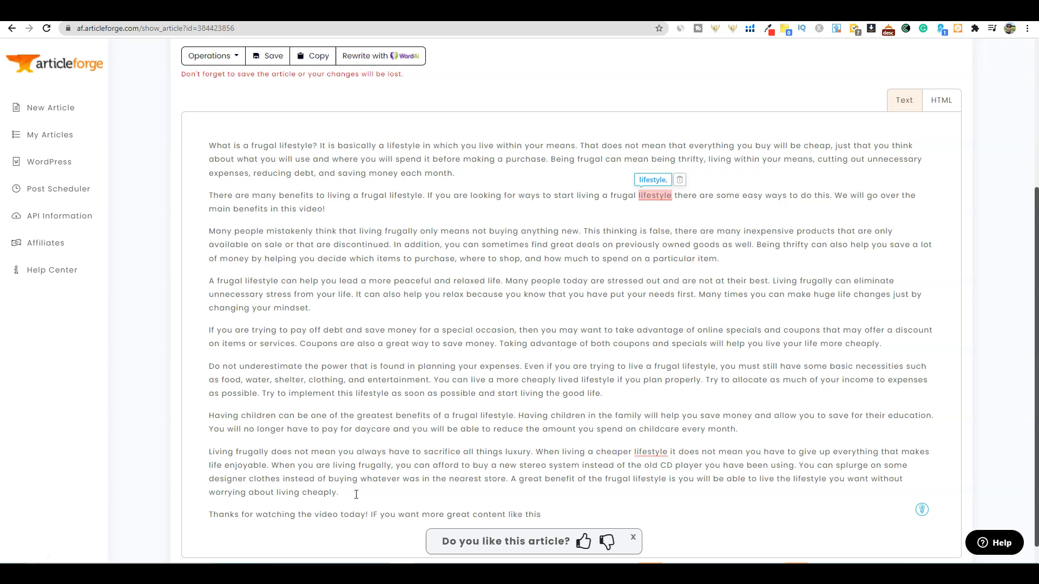
text(, make sure to hit that like button and subscribe to the channel! See you in our next exciting video!)
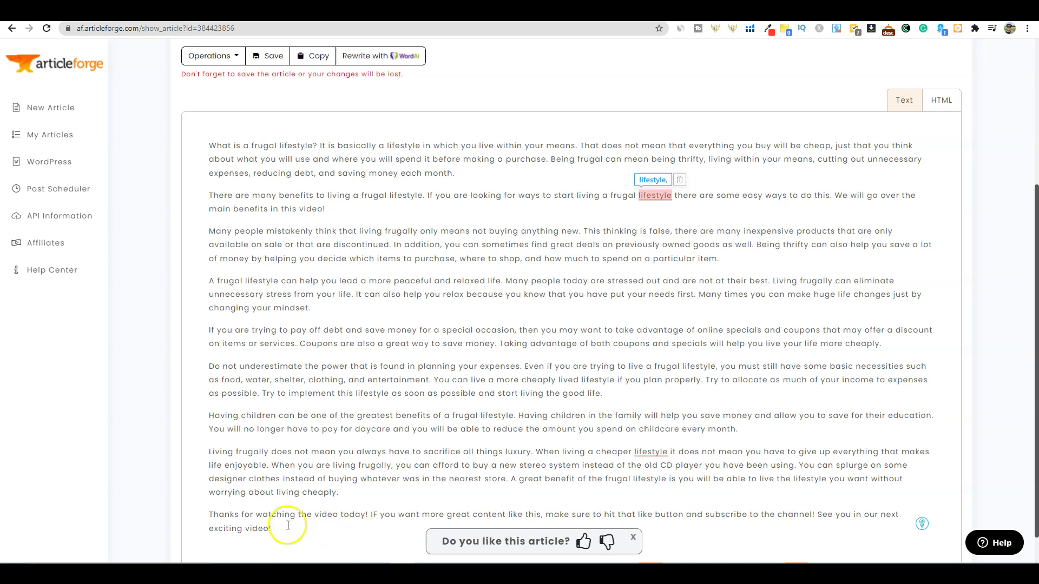
Save the article again and select its entire text.
click(271, 56)
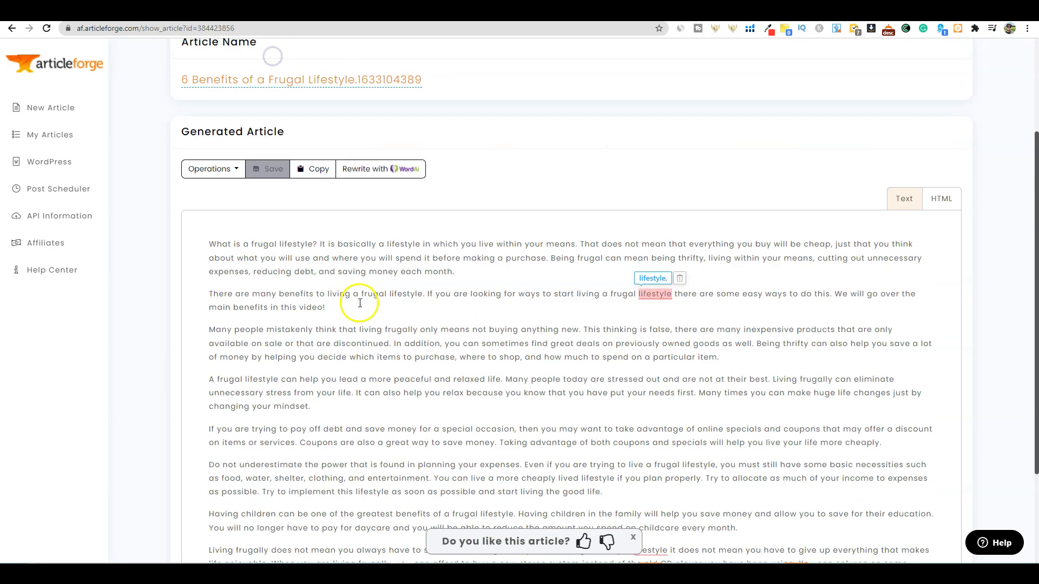
scroll(346, 390, down, 5)
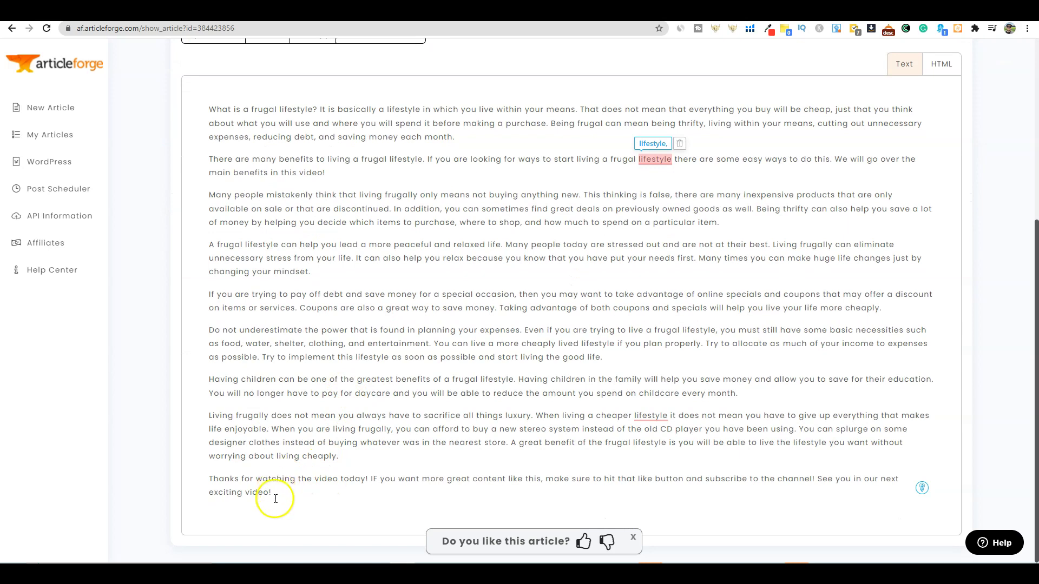
drag(274, 492, 200, 115)
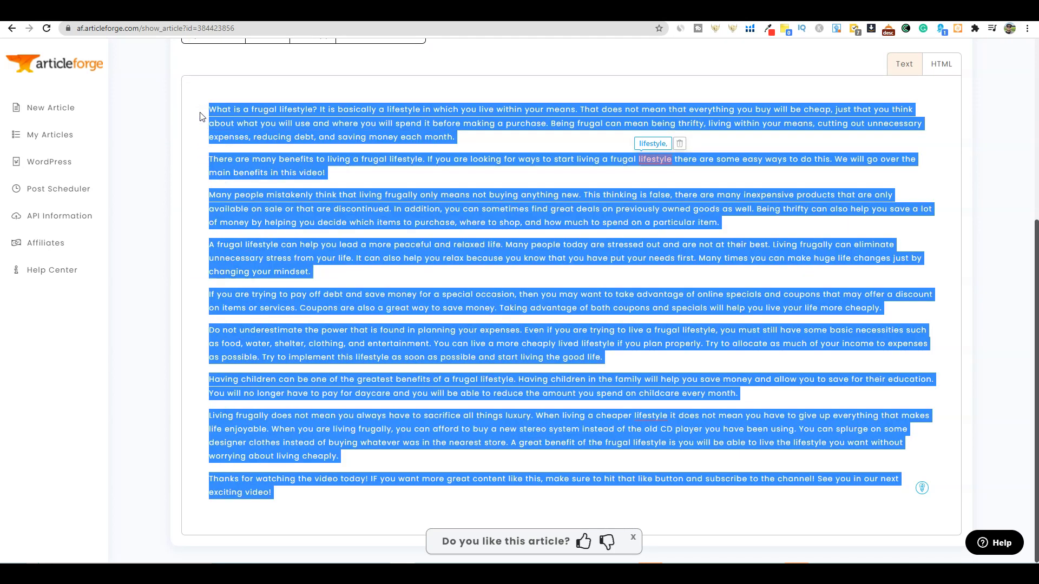
Paste the full article into a new Notepad window, widen it, and return to the browser.
click(503, 575)
right_click(503, 577)
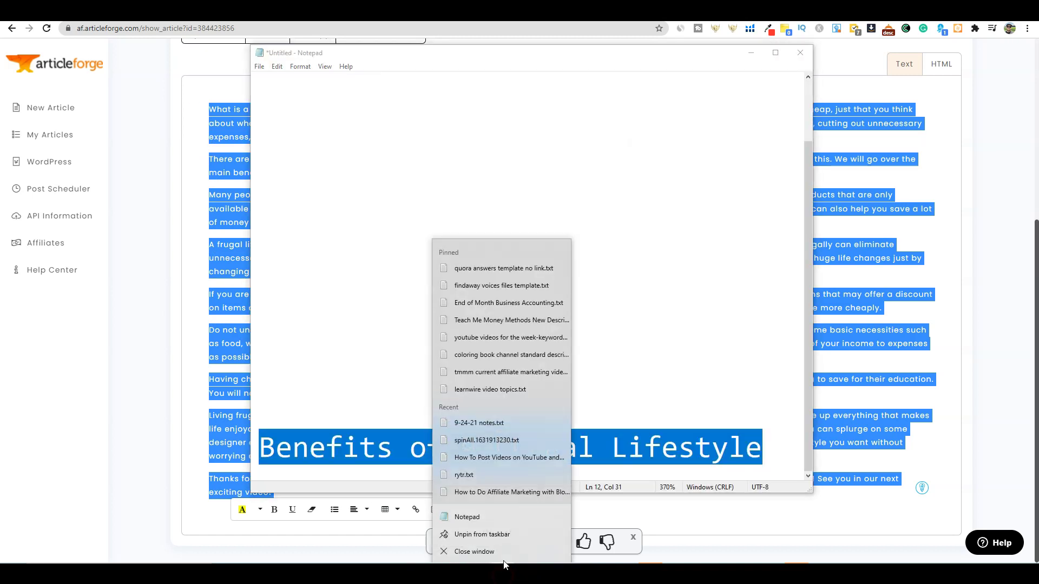
click(528, 512)
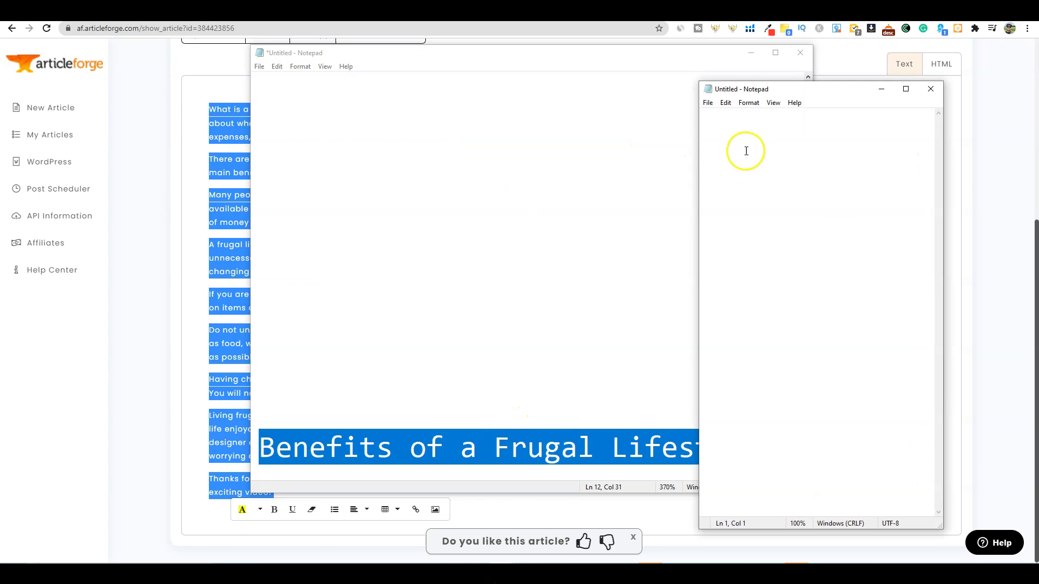
key(ctrl+v)
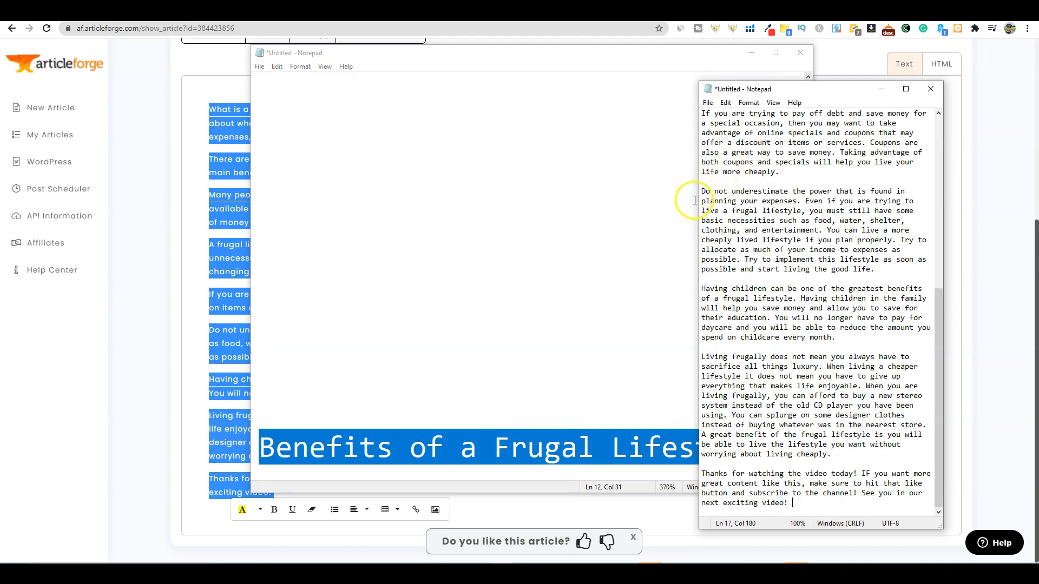
drag(697, 199, 422, 193)
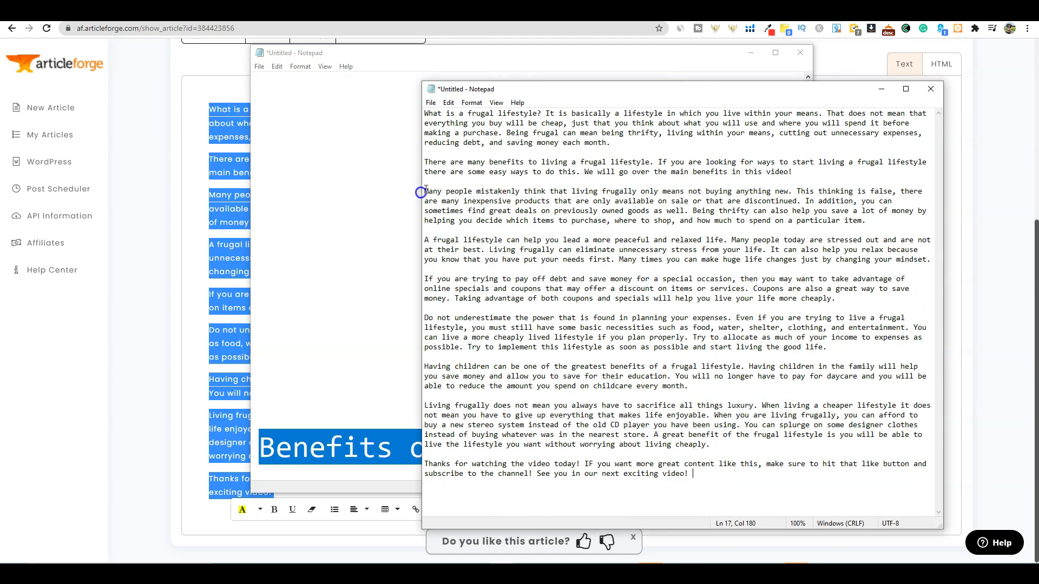
click(979, 116)
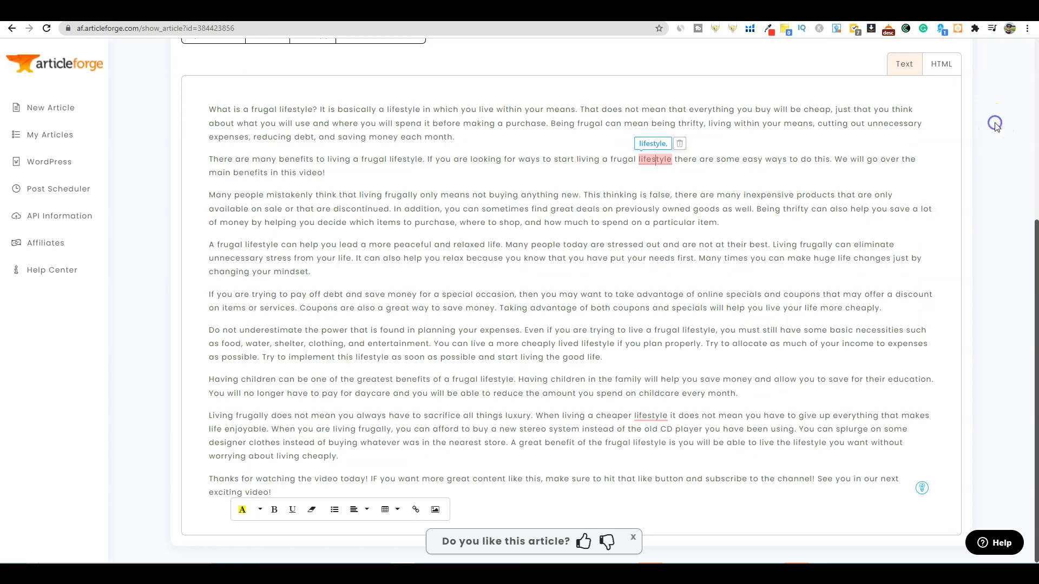
Switch to the WellSaid Labs – Projects browser tab.
click(834, 11)
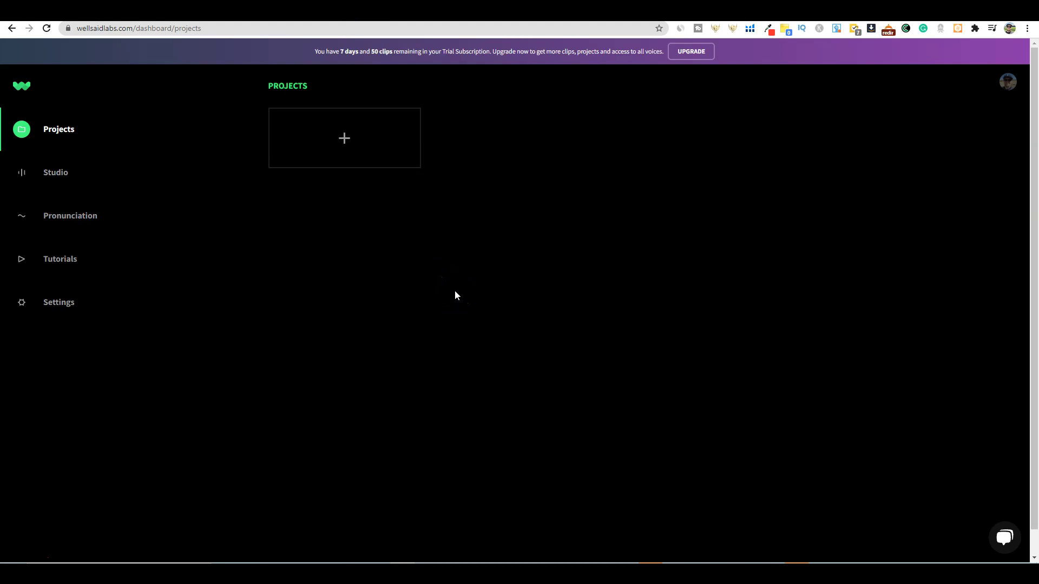
Create a WellSaid Labs project named 'Inpired Motivation Tips' with no client name.
click(295, 141)
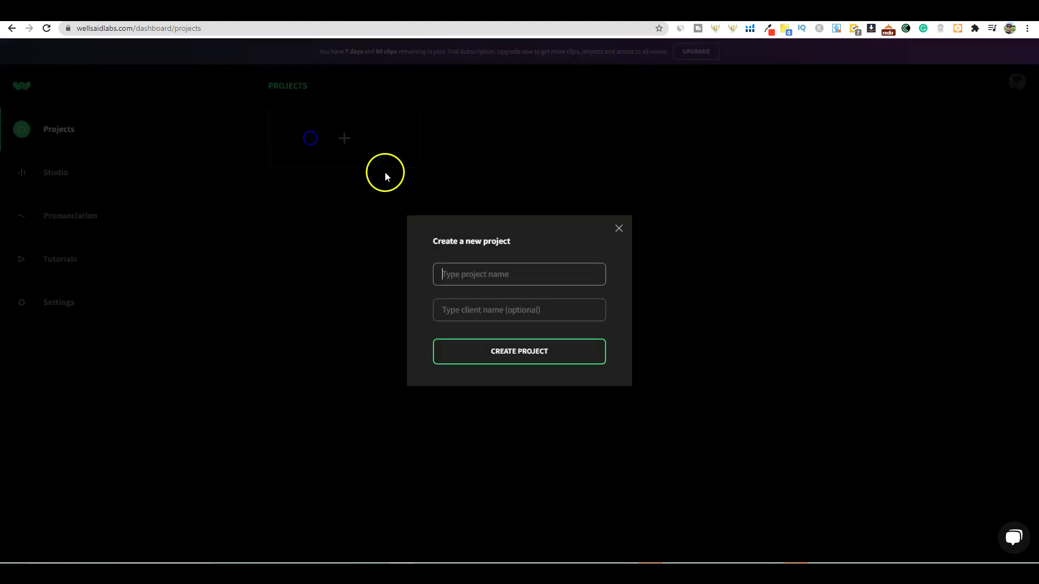
click(454, 277)
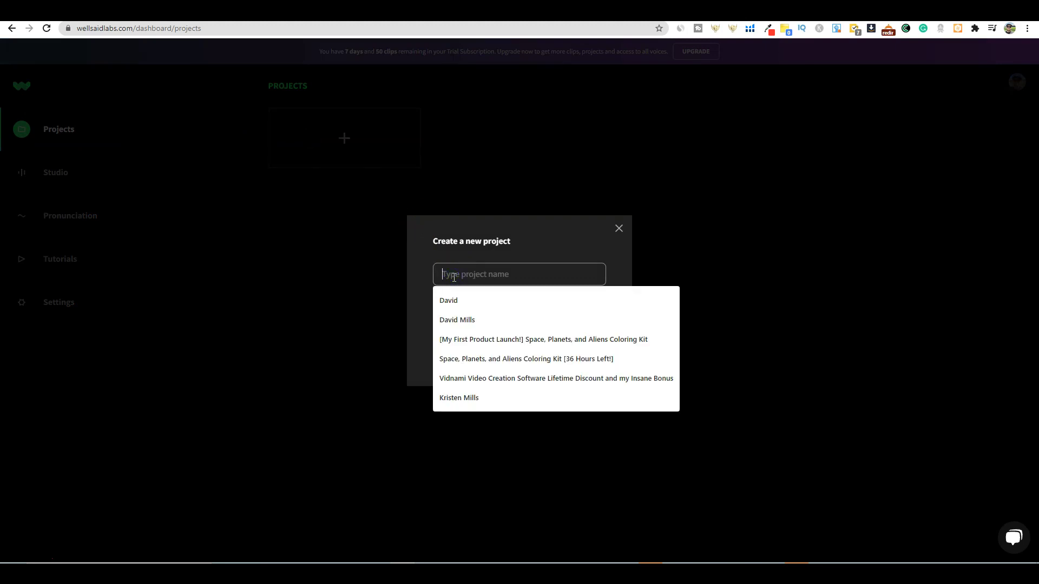
text(Inpired Motivation Tip)
click(460, 281)
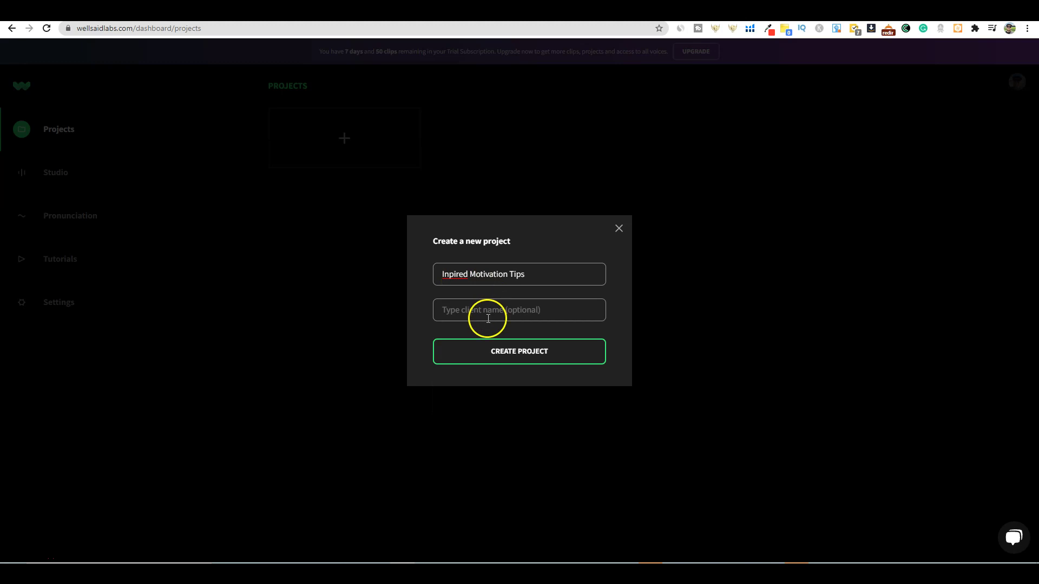
click(530, 367)
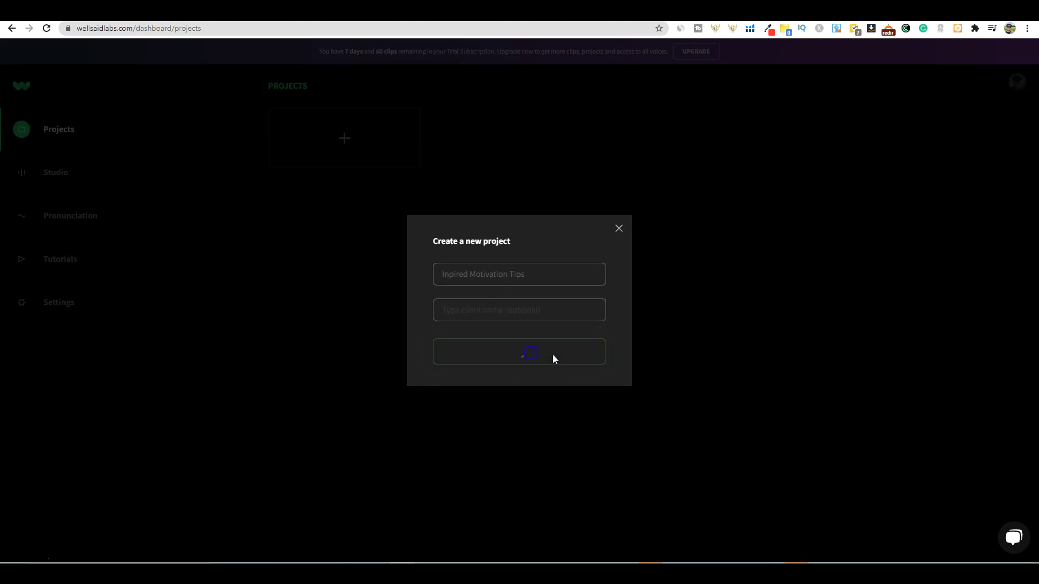
Open Inpired Motivation Tips in Studio and play the first narration voice's sample.
click(483, 166)
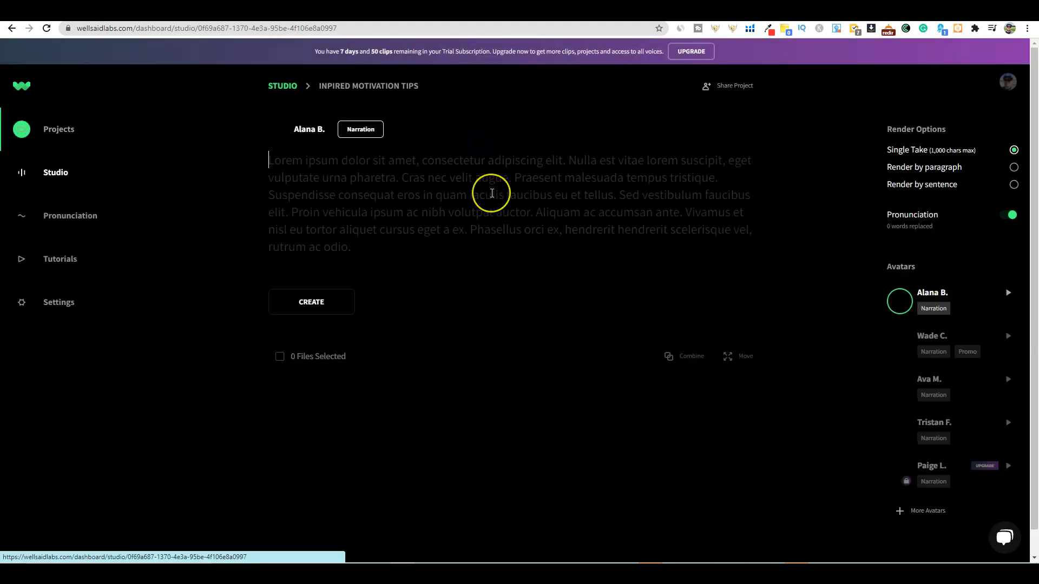
click(492, 193)
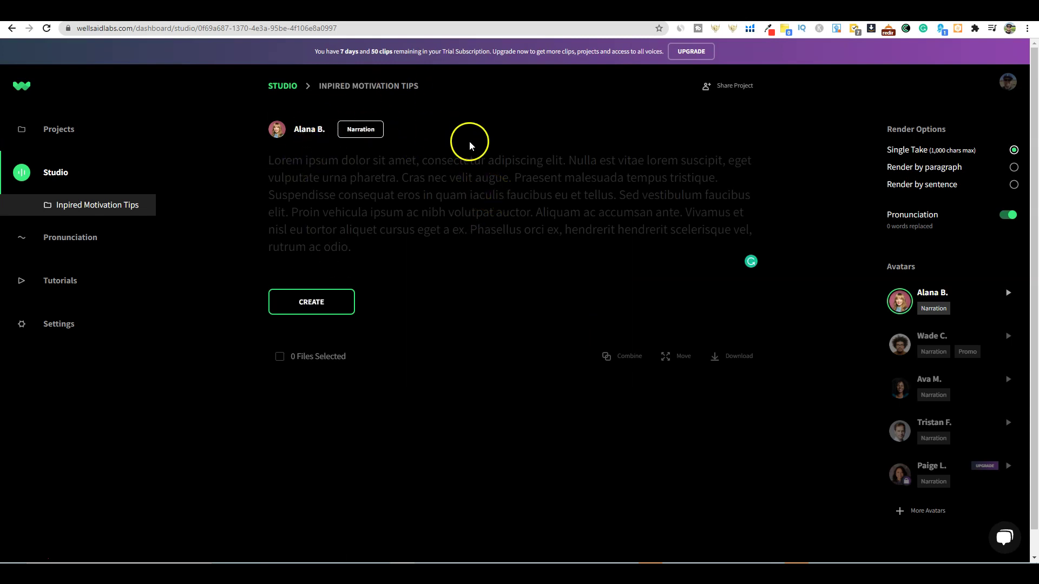
click(1009, 293)
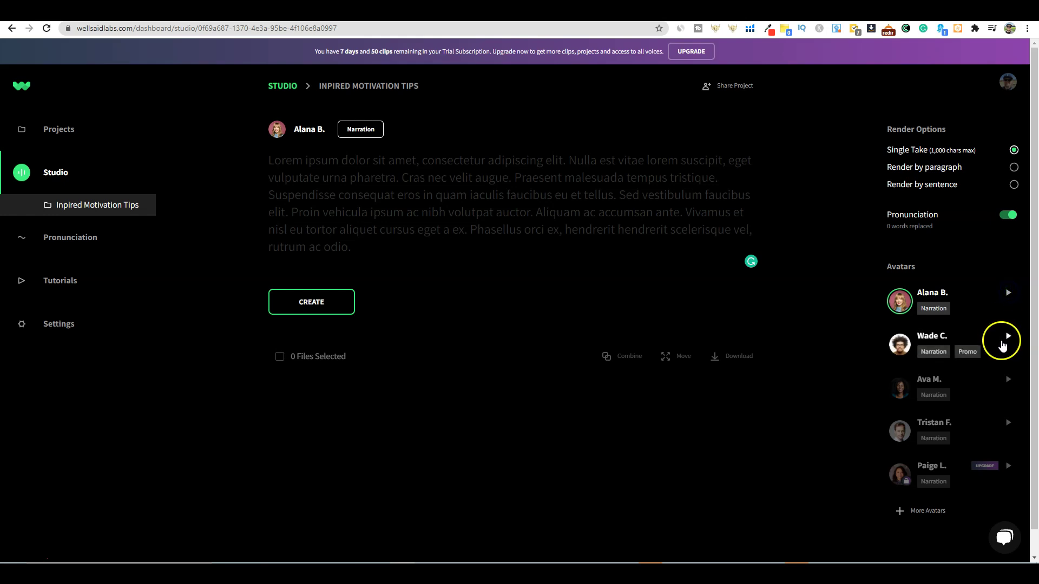
scroll(1002, 341, down, 1)
scroll(998, 371, up, 1)
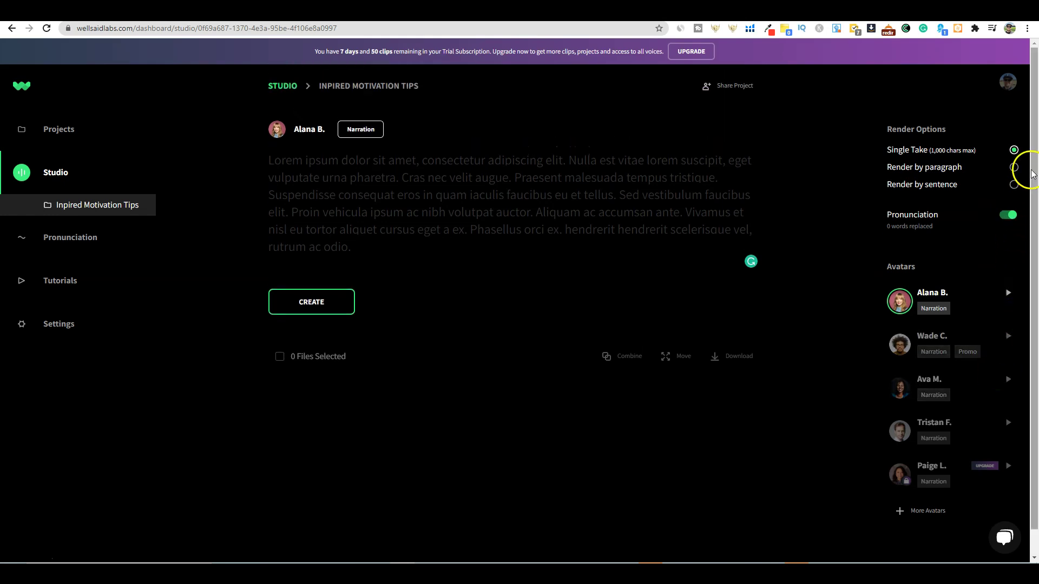
scroll(1014, 154, down, 1)
scroll(1035, 114, up, 1)
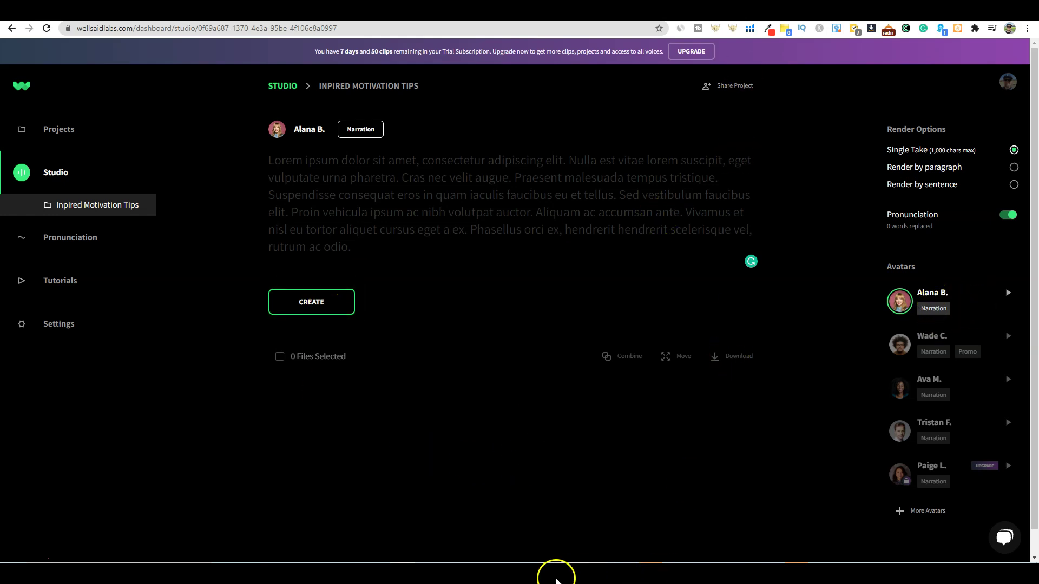
Paste the article's first paragraph from Notepad into the WellSaid script box.
mouse_move(503, 573)
click(544, 543)
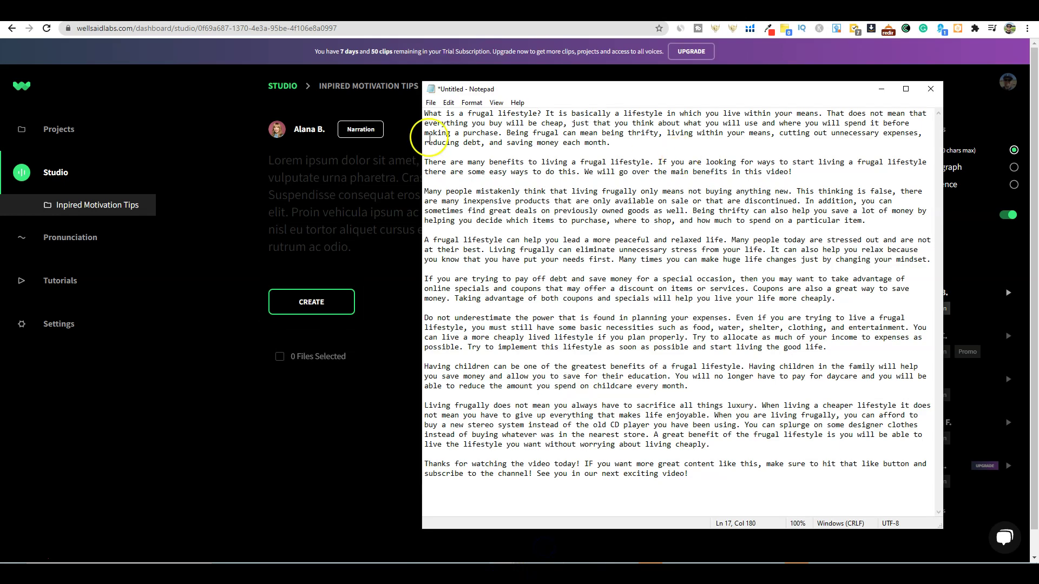
drag(425, 113, 650, 141)
key(ctrl+c)
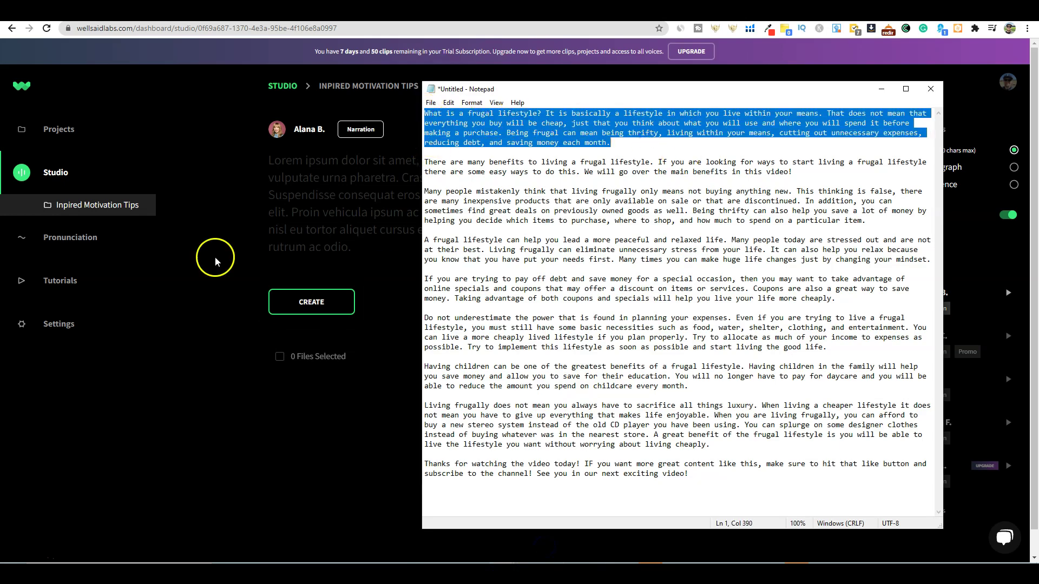
click(317, 208)
key(ctrl+v)
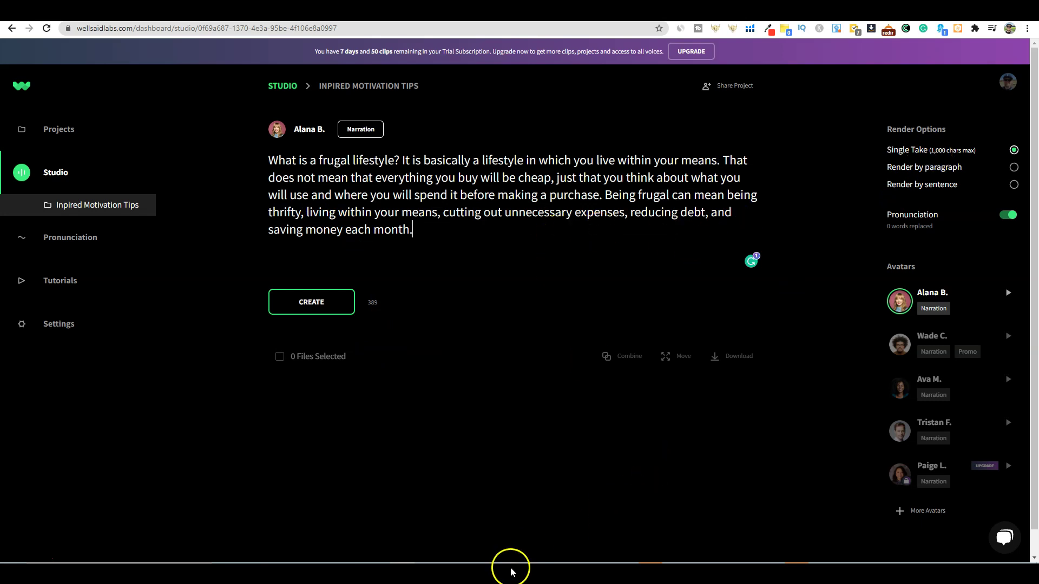
Append paragraphs two and three, then delete everything after "are discontinued.".
click(552, 533)
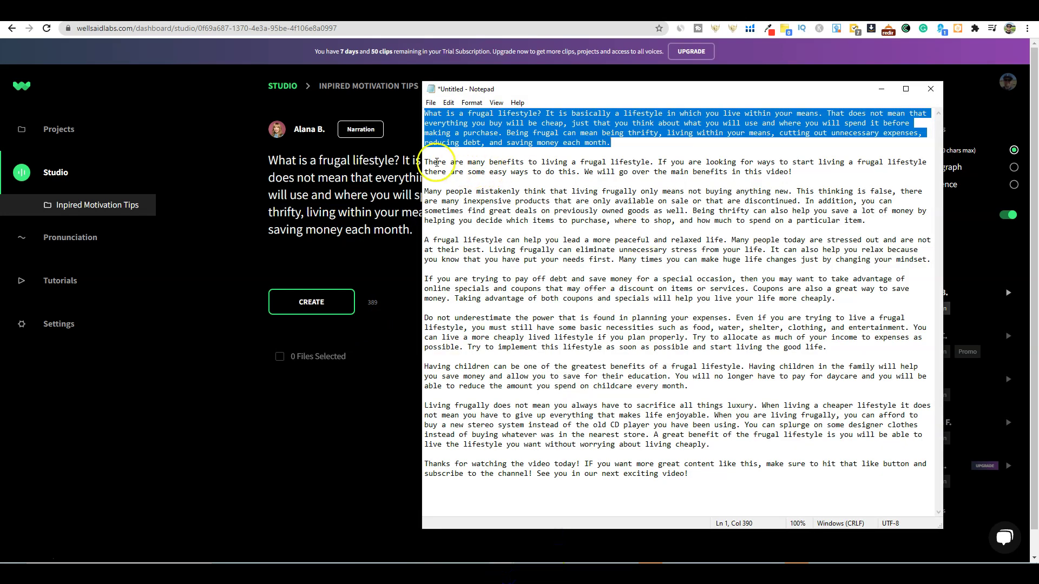
drag(426, 162, 876, 222)
key(ctrl+c)
click(397, 246)
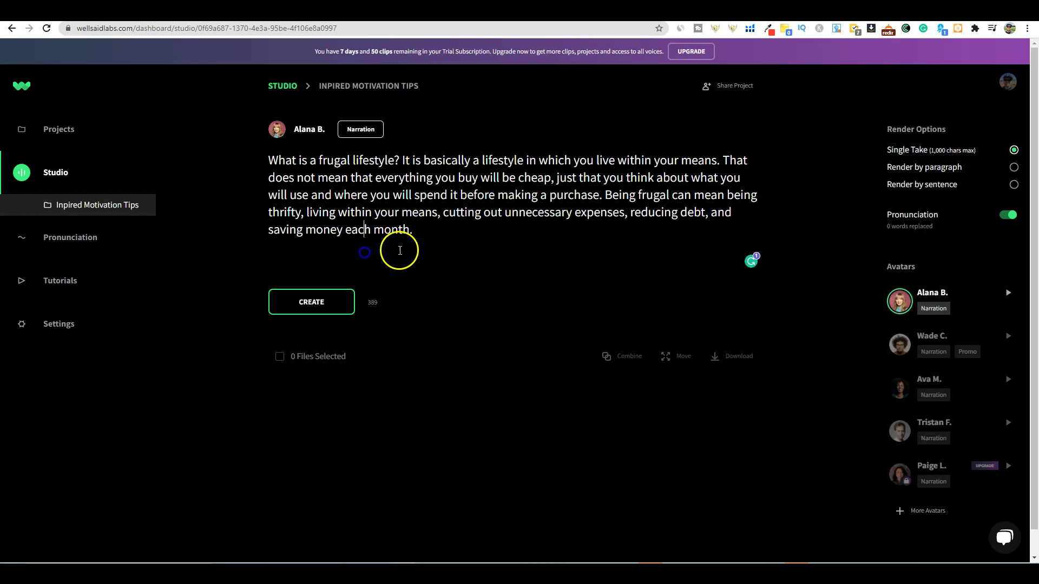
key(ctrl+v)
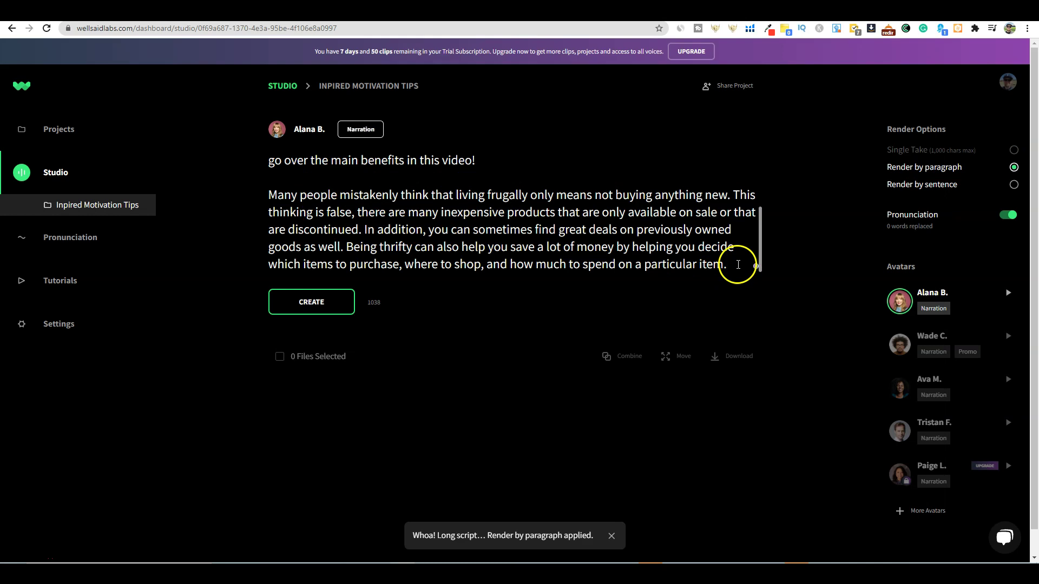
drag(736, 265, 370, 229)
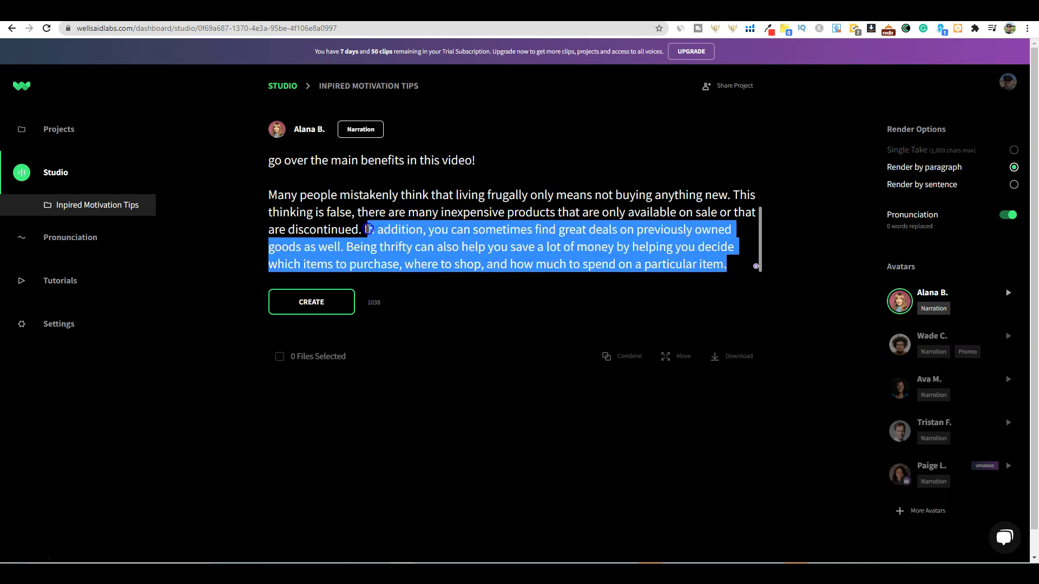
key(BackSpace)
click(584, 247)
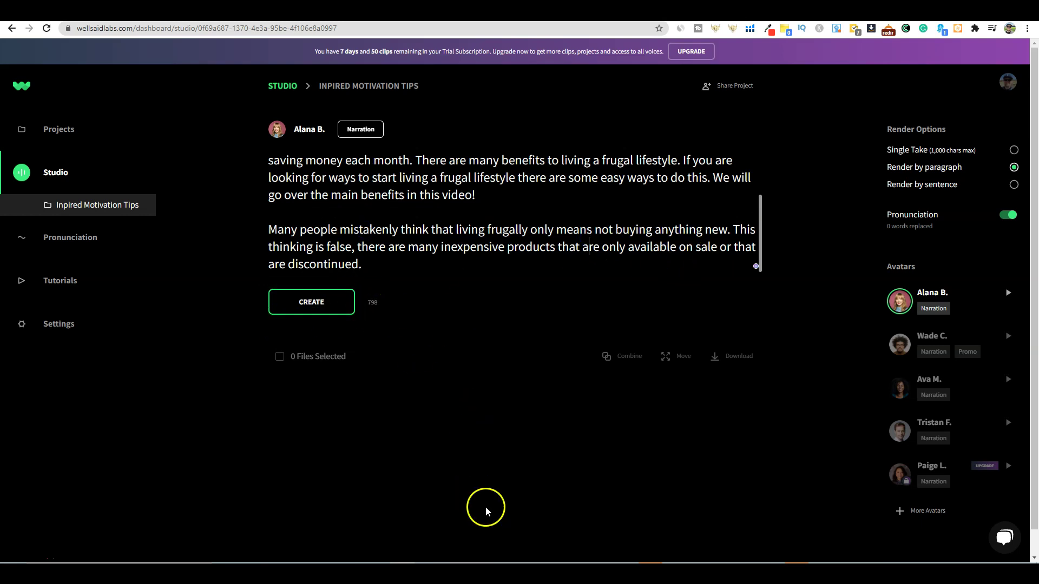
In Notepad, split "In addition…" into its own paragraph and mark the break with ***.
mouse_move(496, 576)
click(574, 547)
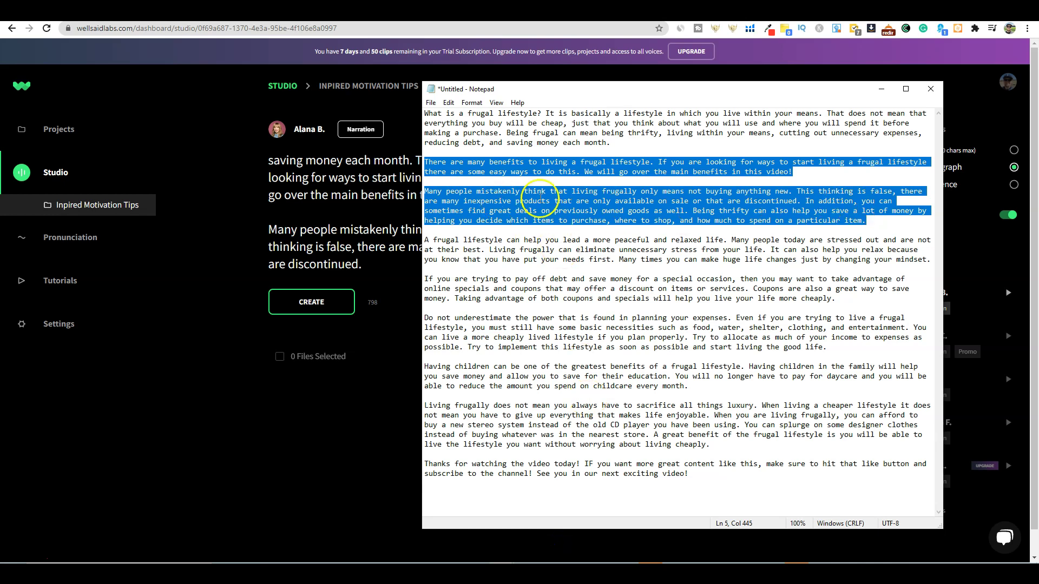
click(817, 201)
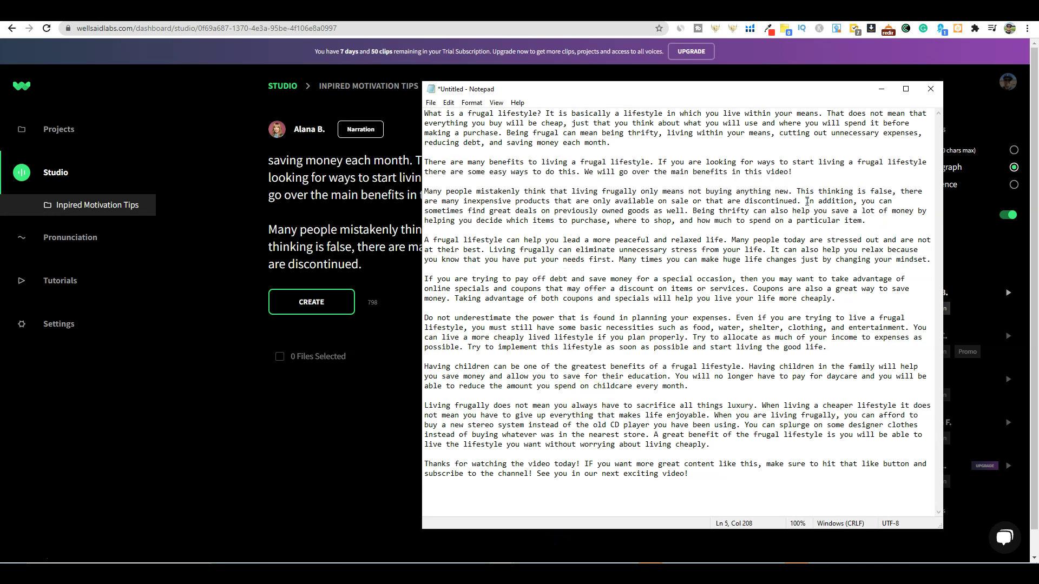
key(Return)
key(Return)
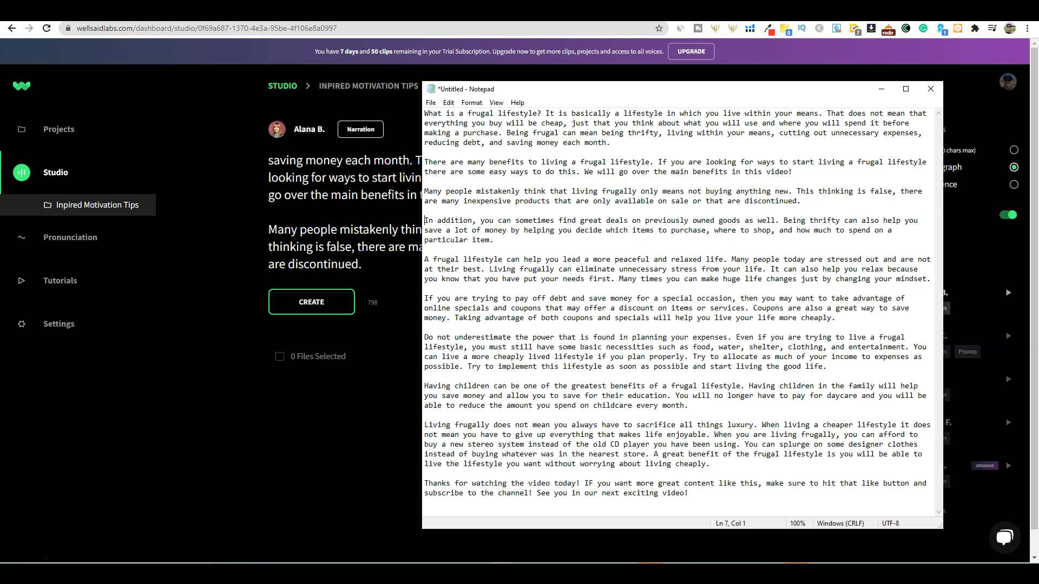
click(584, 212)
text(***)
click(327, 230)
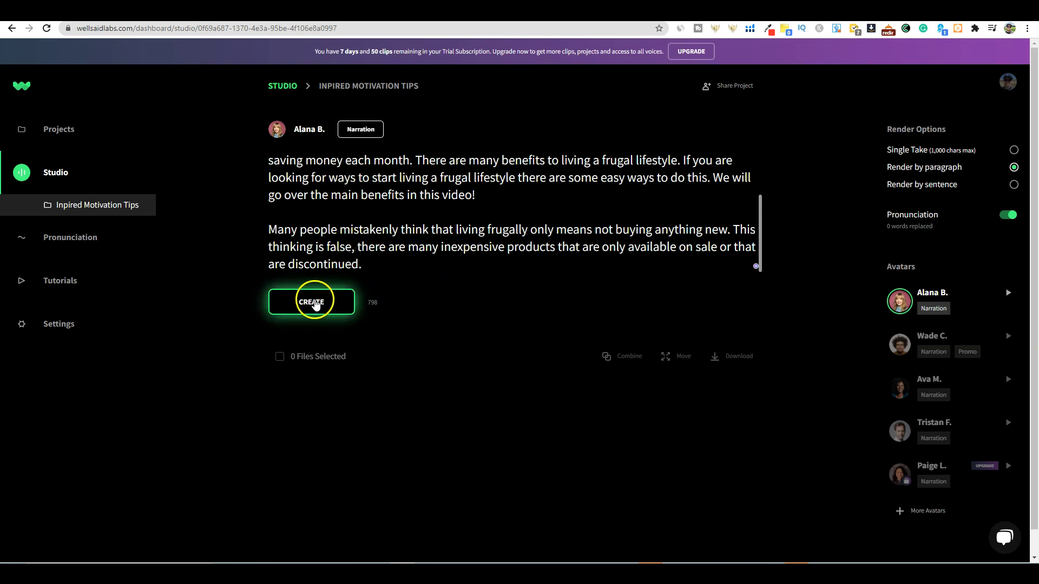
Render clips AB-1 (0:37) and AB-2 (0:13), preview AB-1, then clear the script box.
click(316, 303)
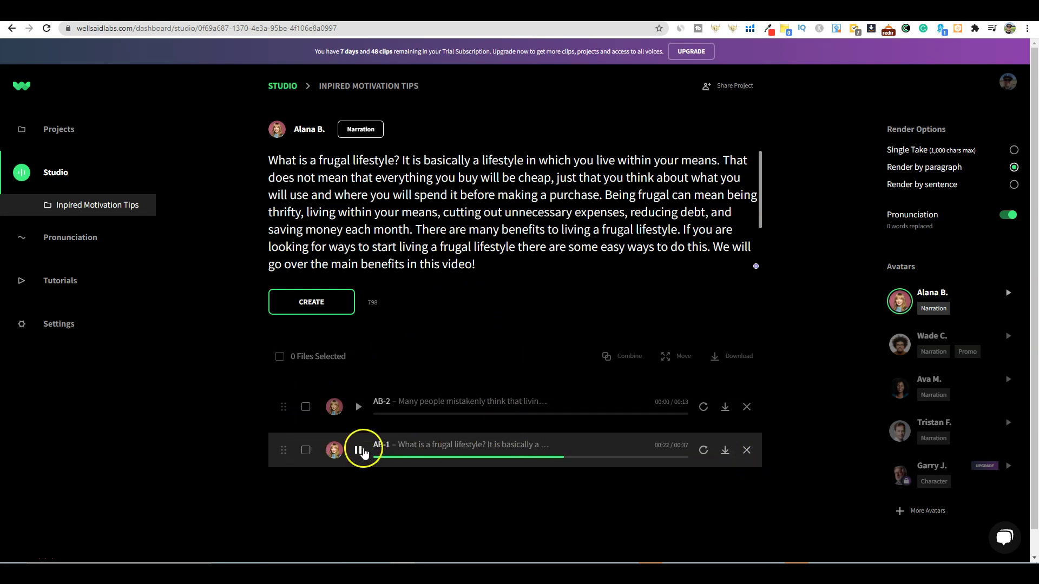
click(359, 450)
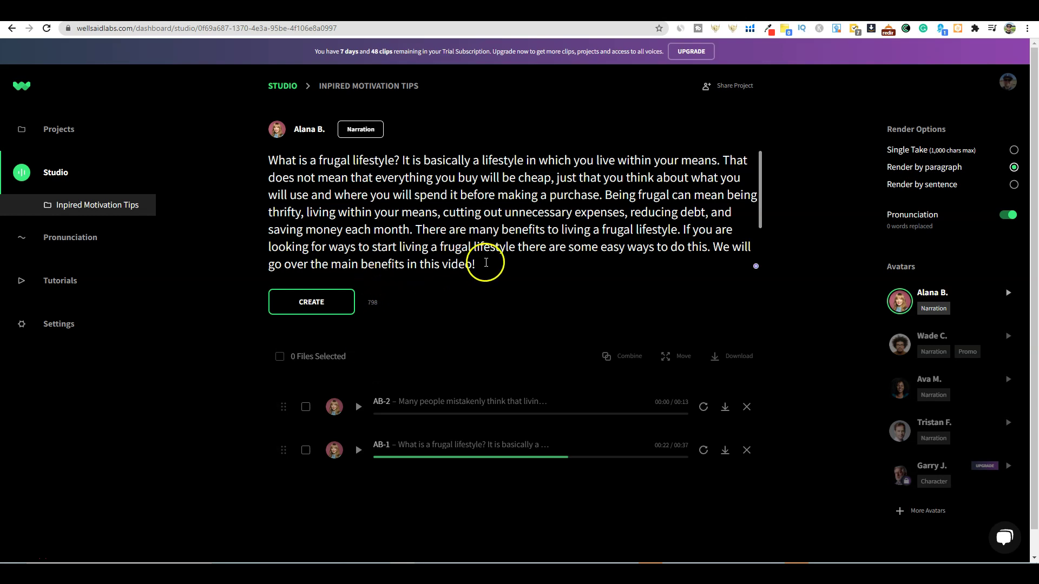
scroll(482, 258, down, 2)
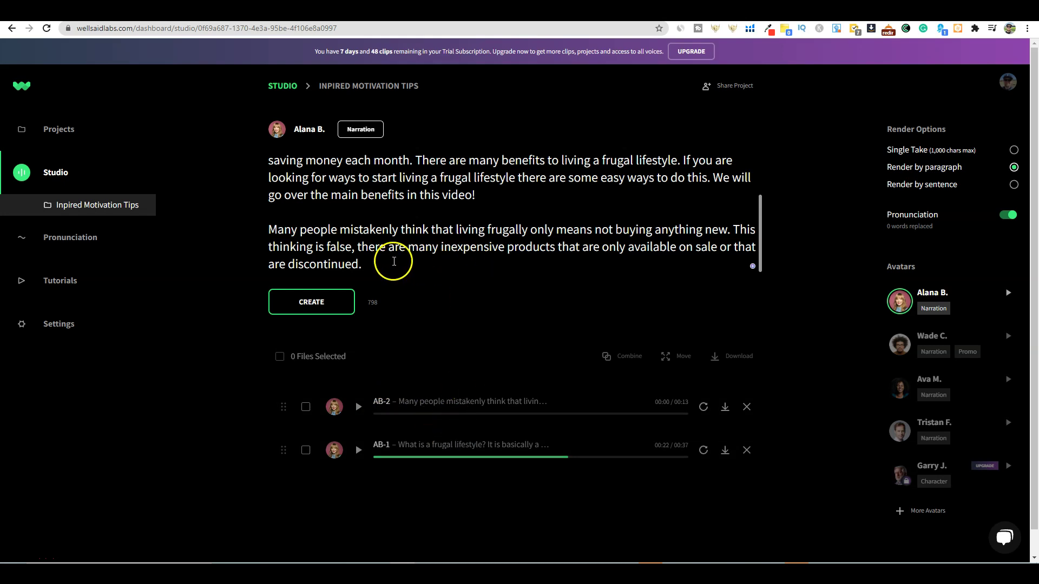
scroll(389, 268, down, 1)
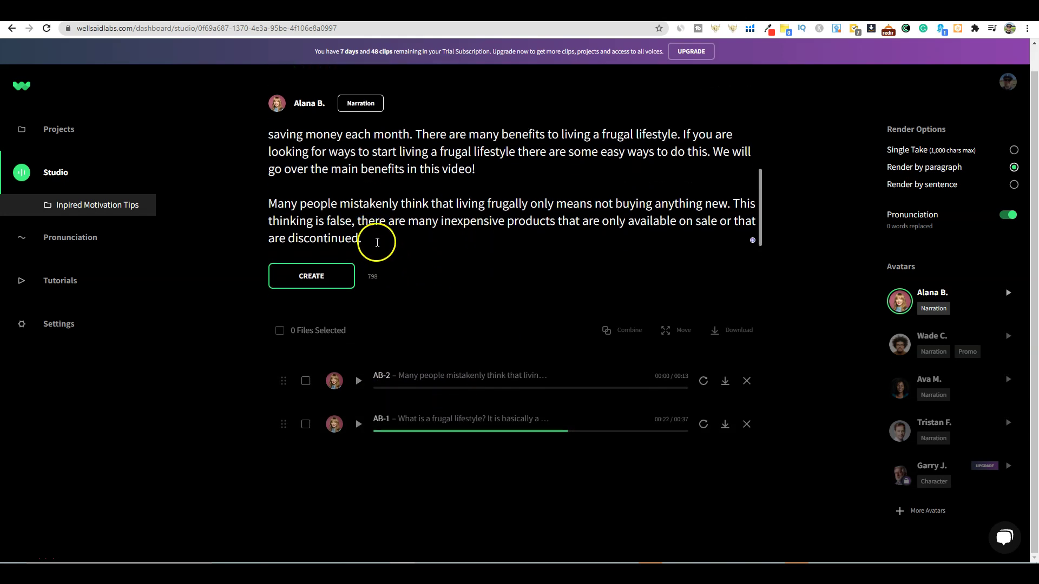
drag(376, 239, 256, 112)
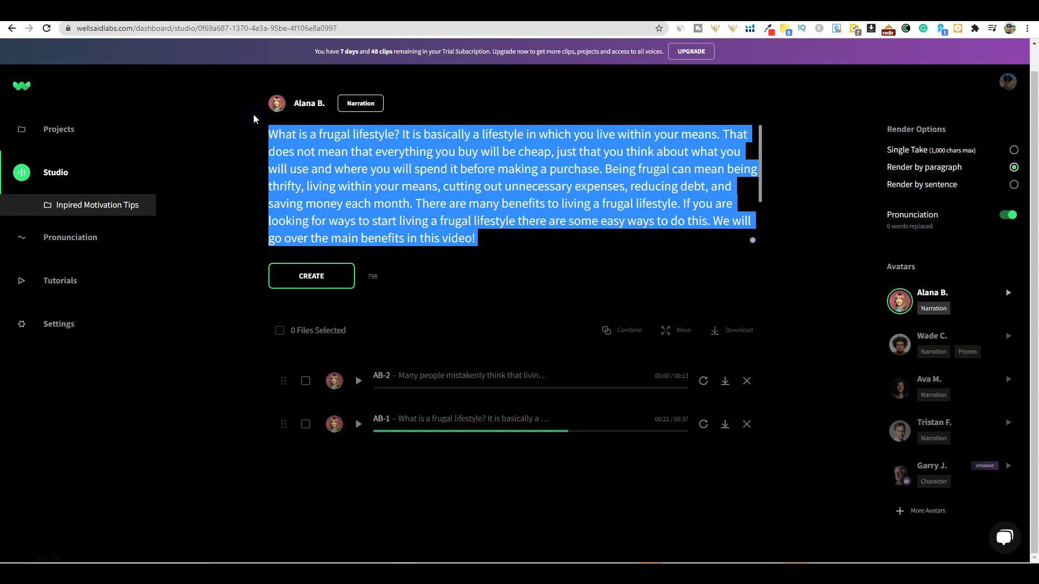
key(BackSpace)
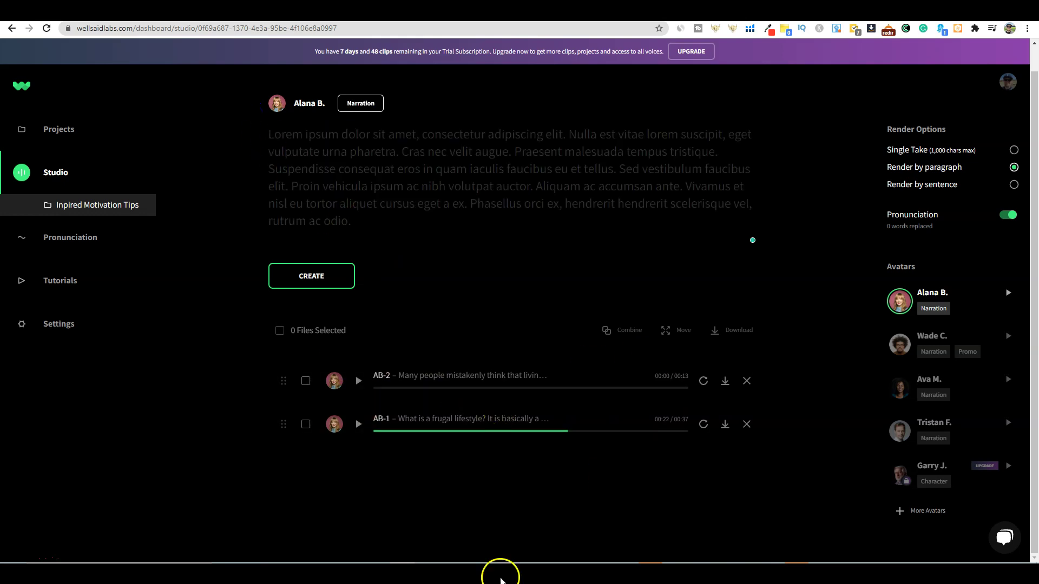
Paste the "In addition" and "A frugal lifestyle" paragraphs from Notepad into the empty script.
mouse_move(498, 572)
click(543, 536)
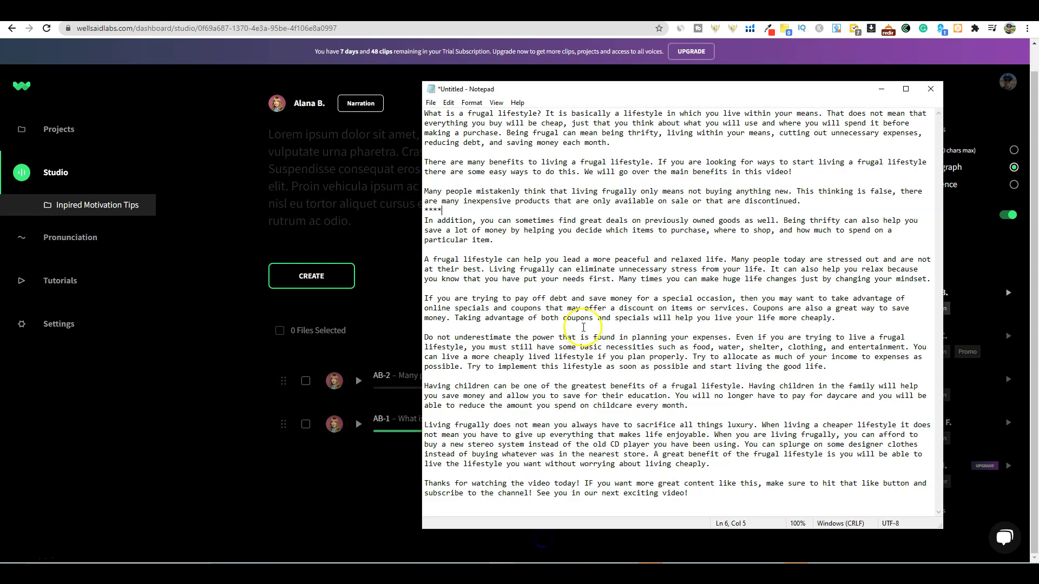
drag(425, 220, 938, 282)
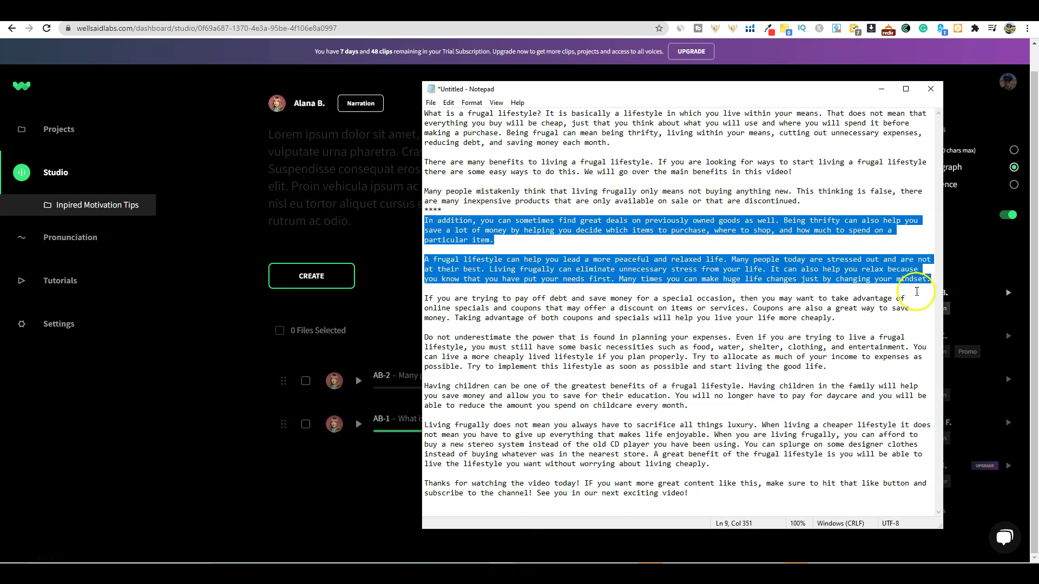
click(305, 172)
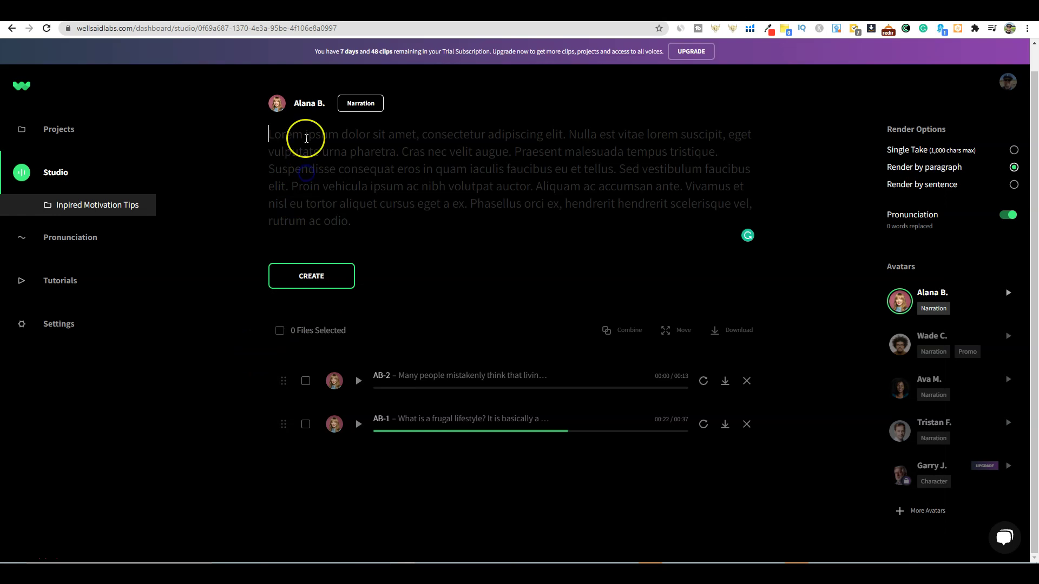
key(ctrl+v)
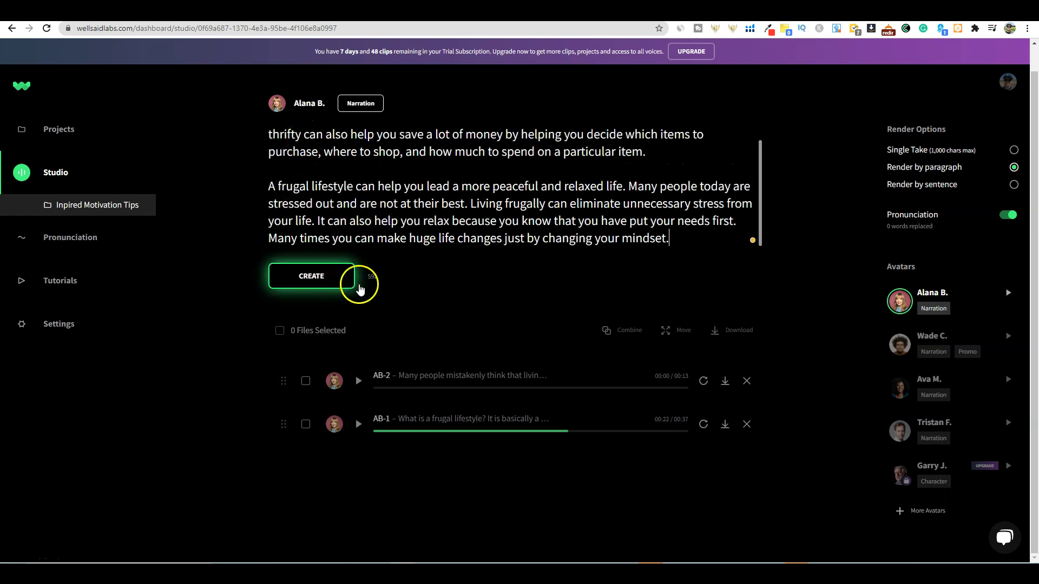
Append the pay-off-debt paragraph after "mindset." and render the 914-character script into clips.
click(502, 579)
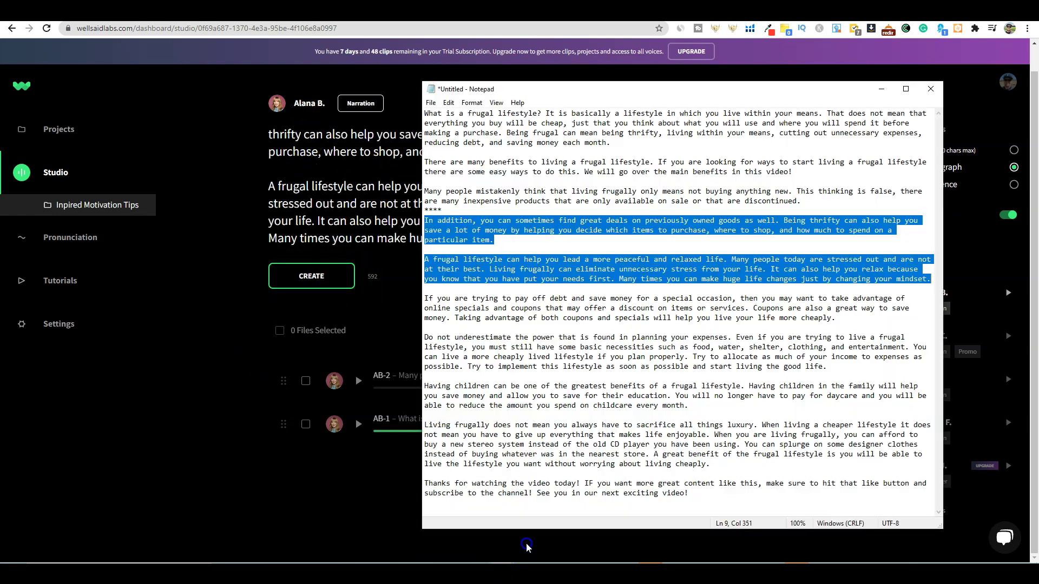
drag(426, 299, 848, 323)
key(ctrl+c)
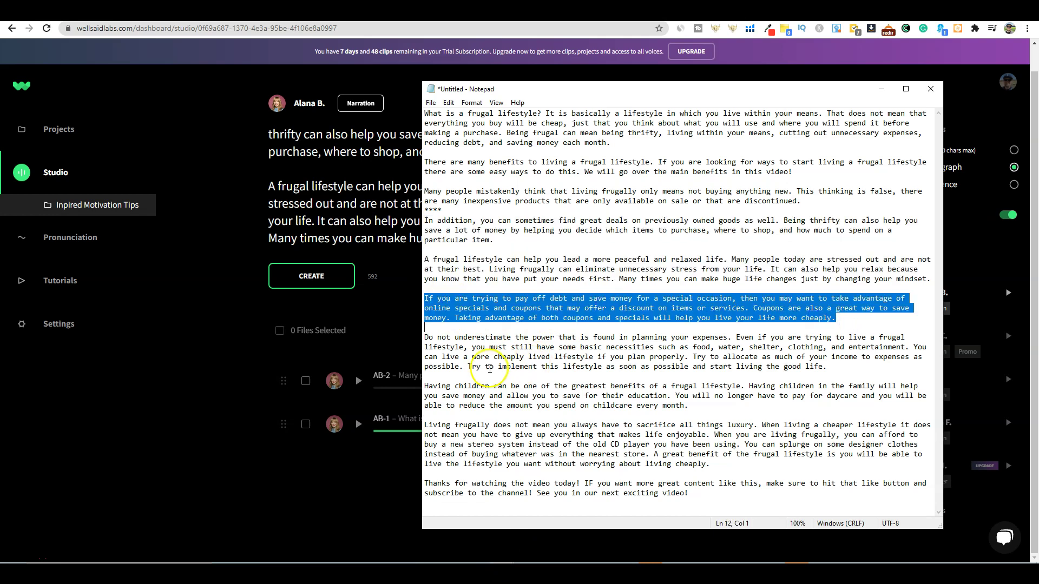
click(388, 220)
click(682, 241)
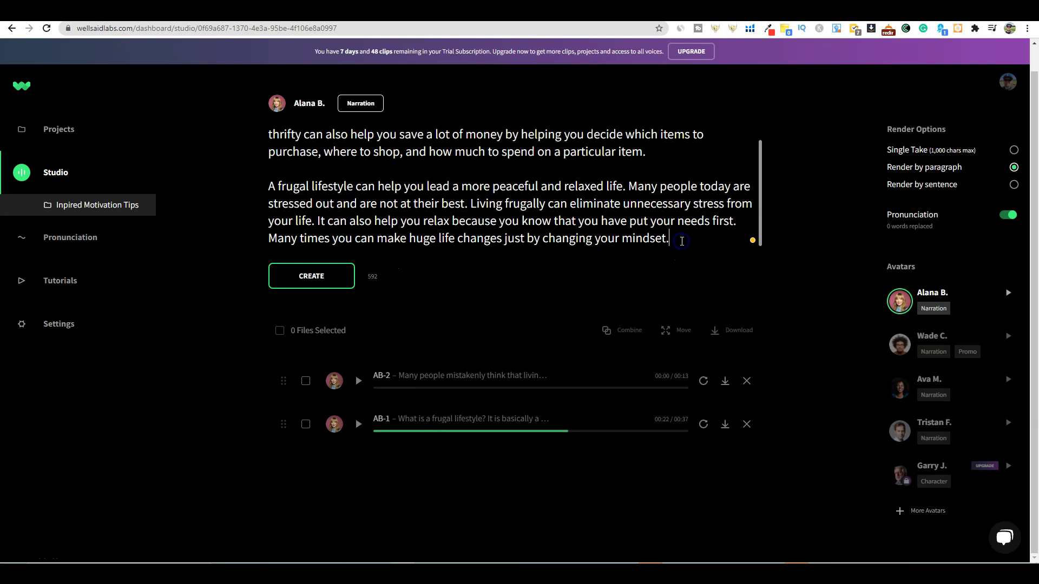
key(ctrl+v)
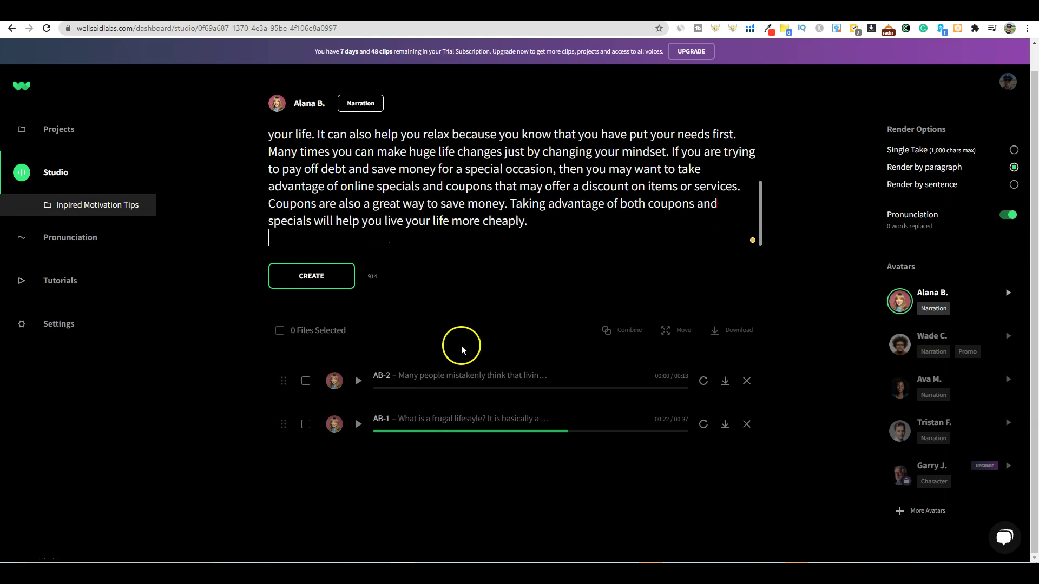
click(332, 287)
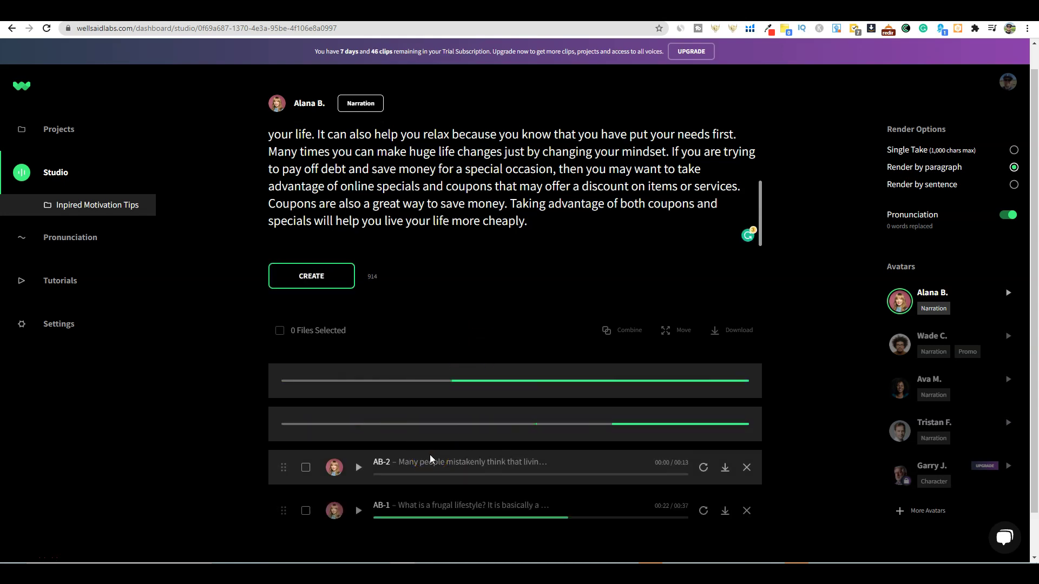
Combine all eight clips into one audio file named frugal with Natural 0.8-second pauses.
click(418, 461)
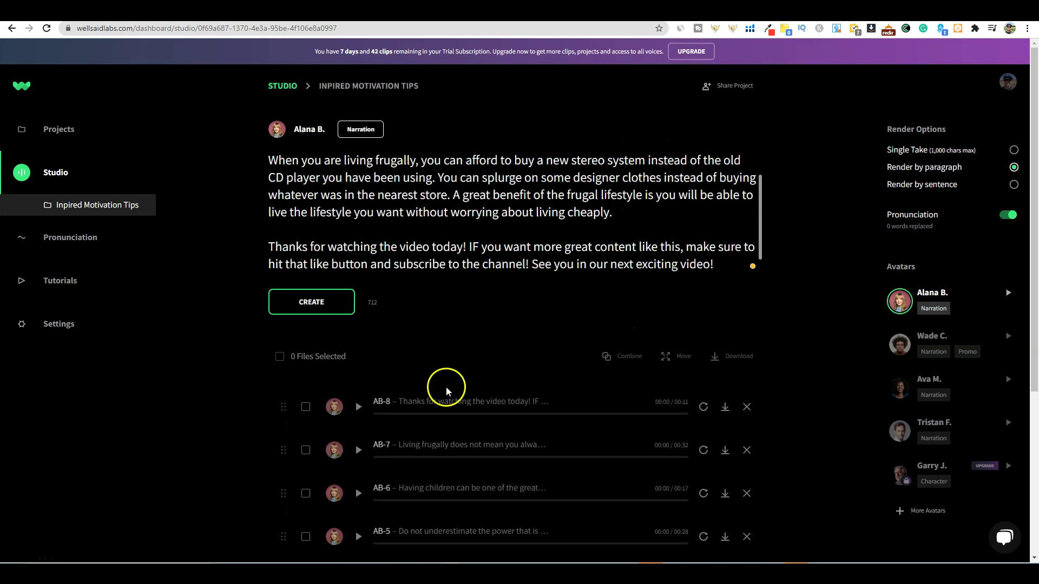
scroll(510, 376, down, 4)
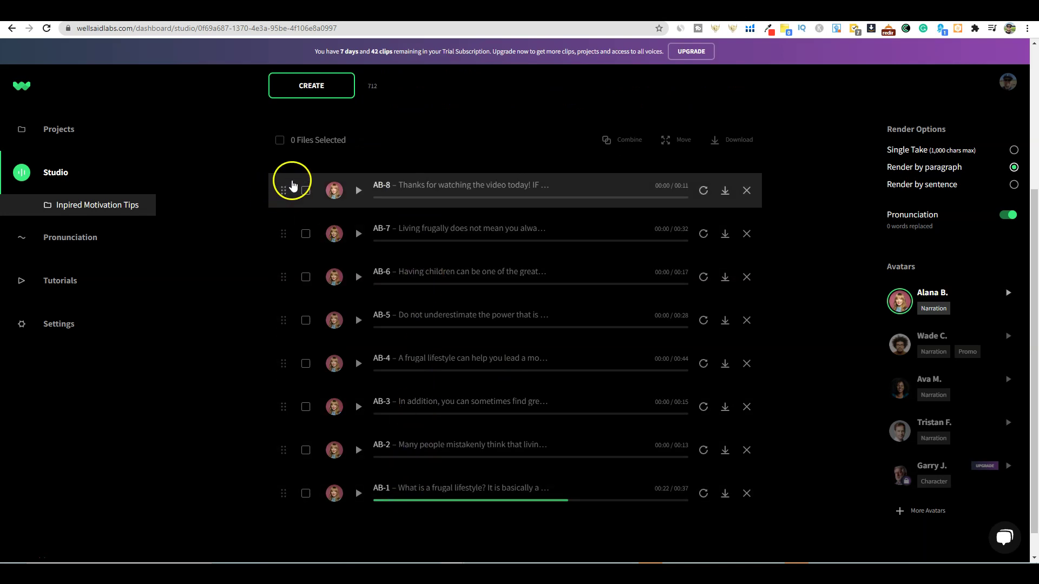
click(280, 142)
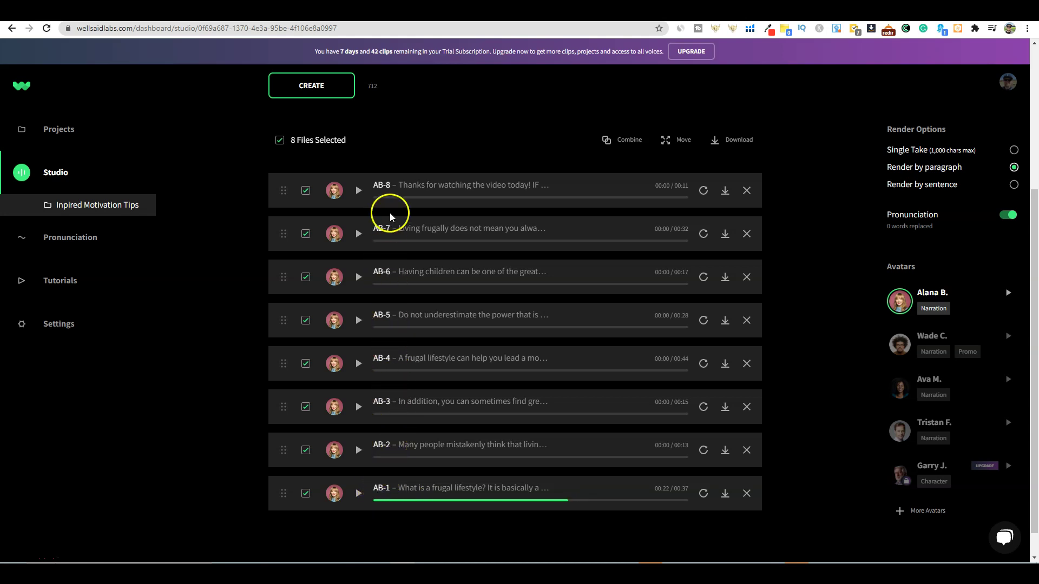
click(635, 141)
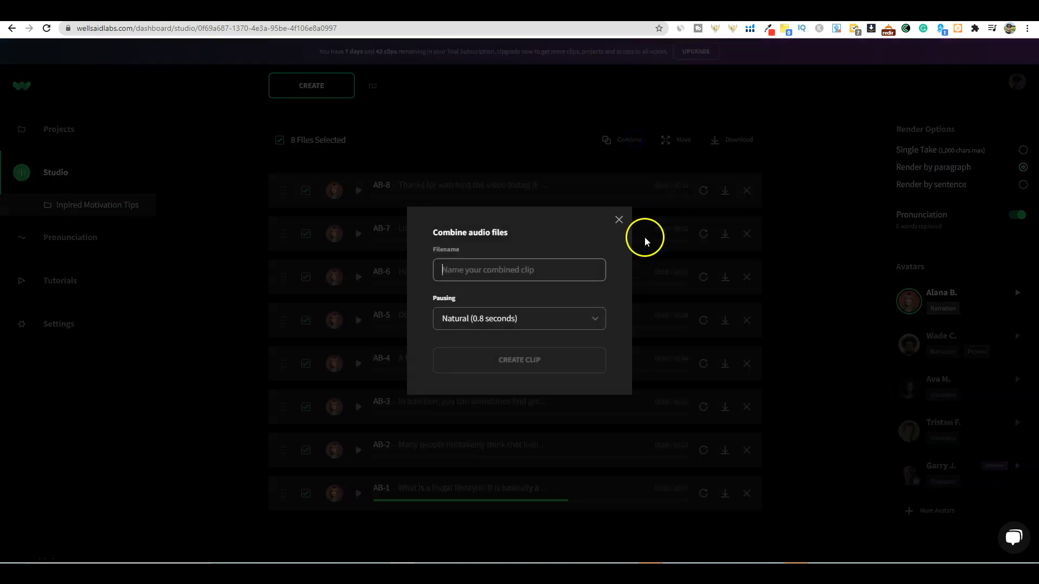
click(487, 274)
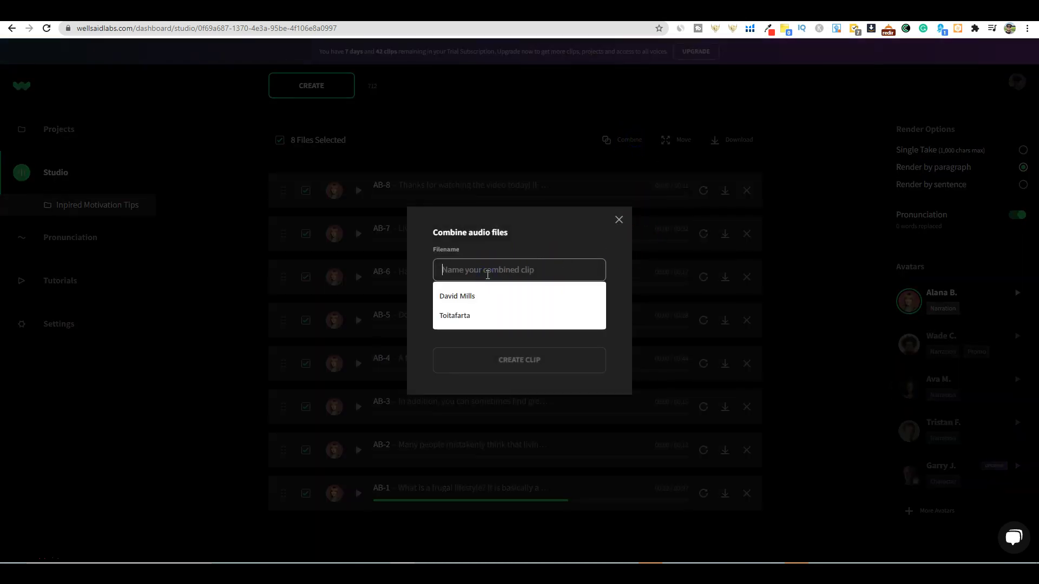
text(frugal)
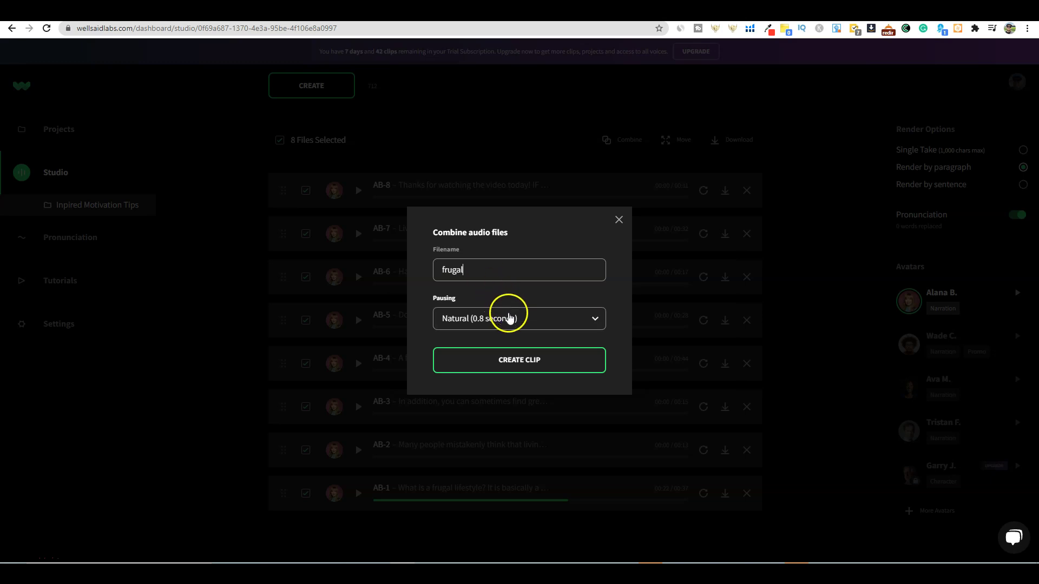
click(513, 319)
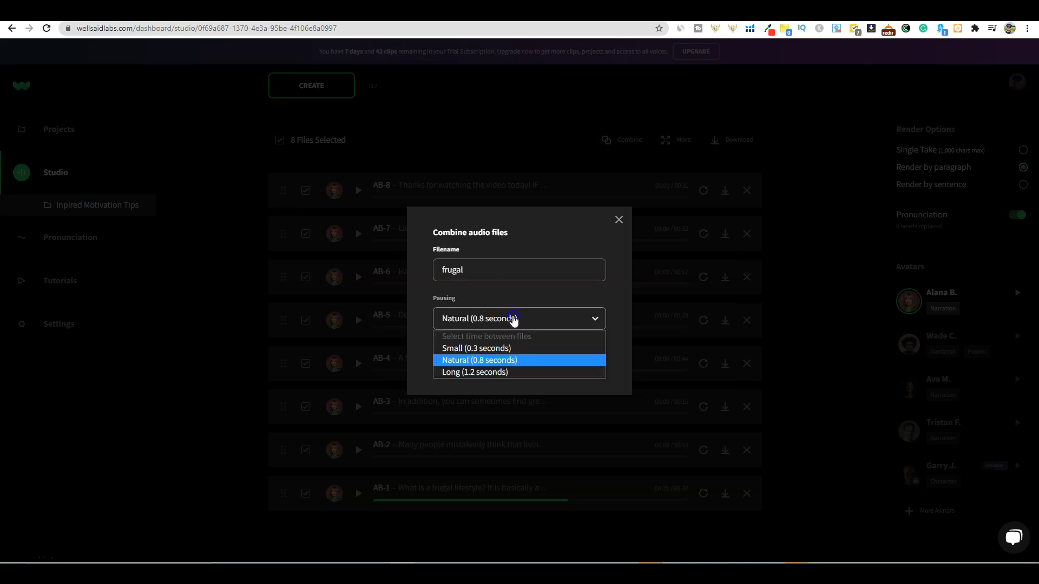
click(505, 360)
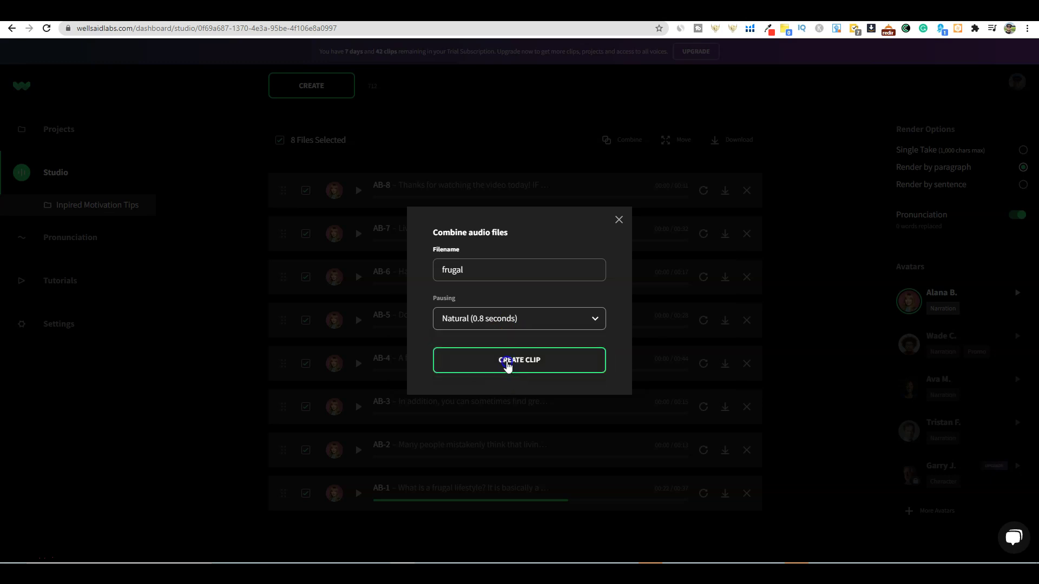
click(514, 364)
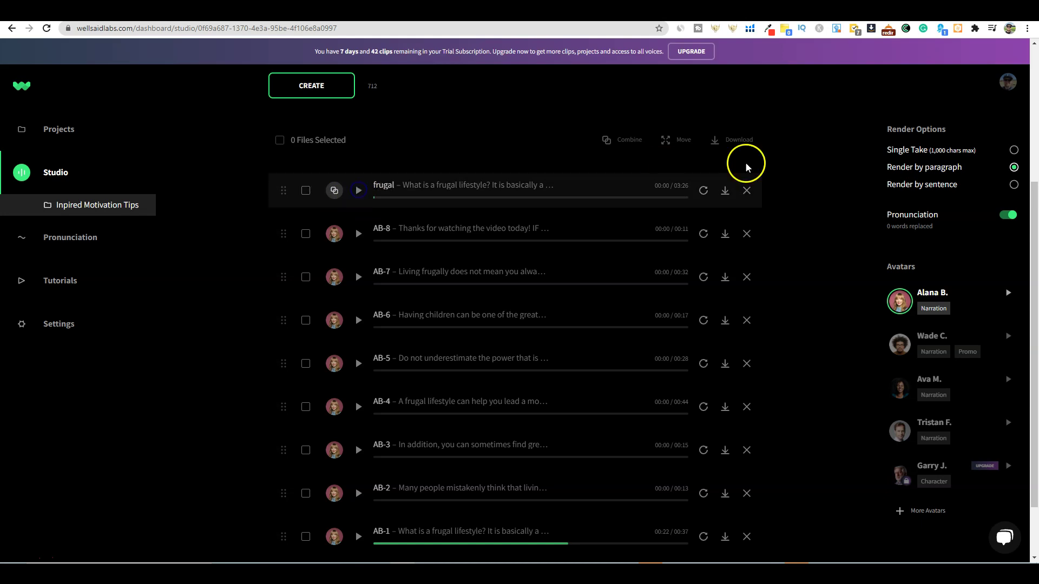
Download the combined frugal clip as frugal.mp3, then switch to the Pictory.ai tab.
click(726, 191)
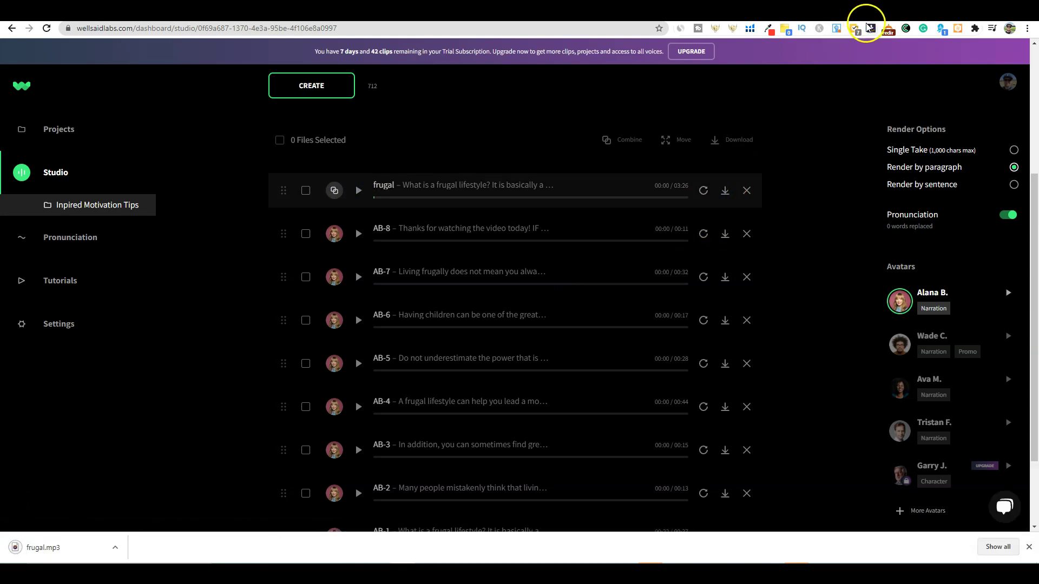
click(877, 16)
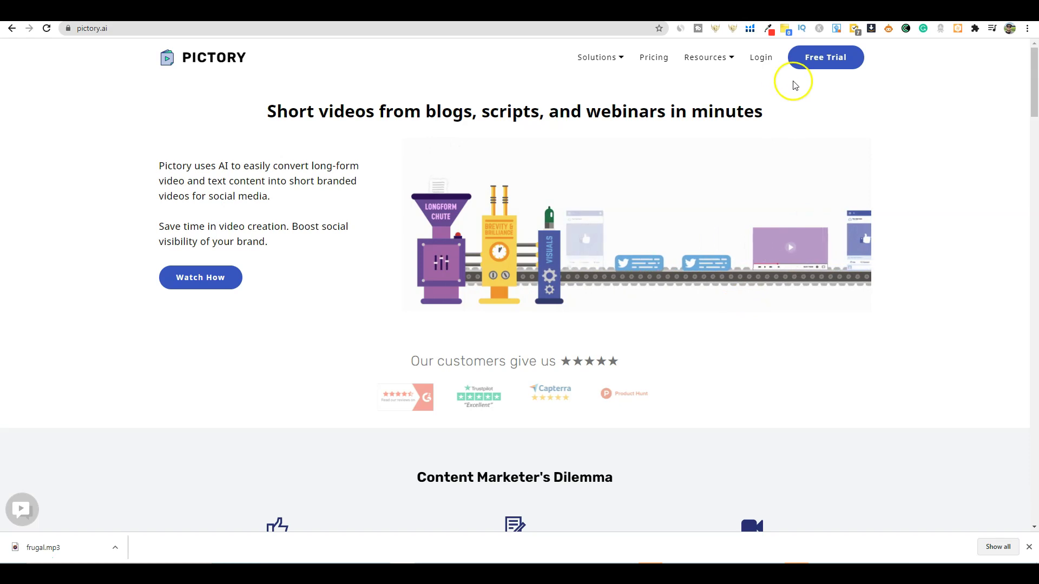
Log in, start a Script to Video project, paste the full Notepad script, and proceed.
click(760, 59)
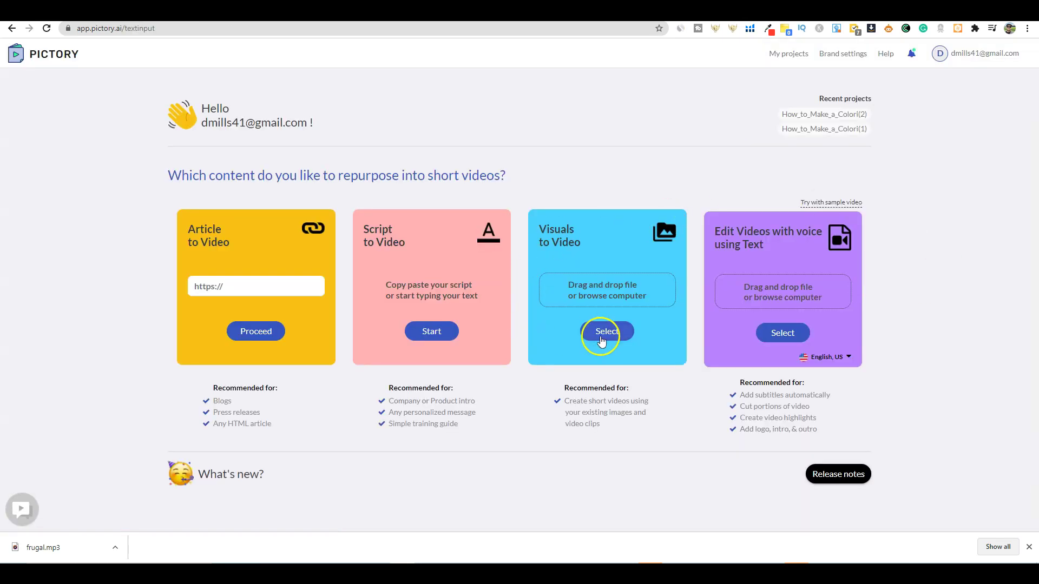
click(430, 333)
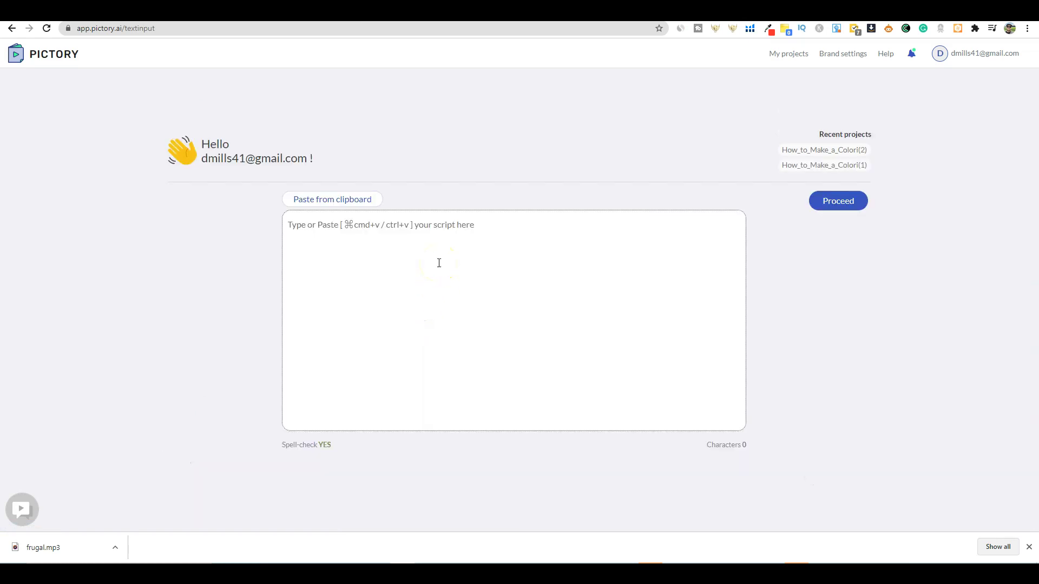
click(498, 579)
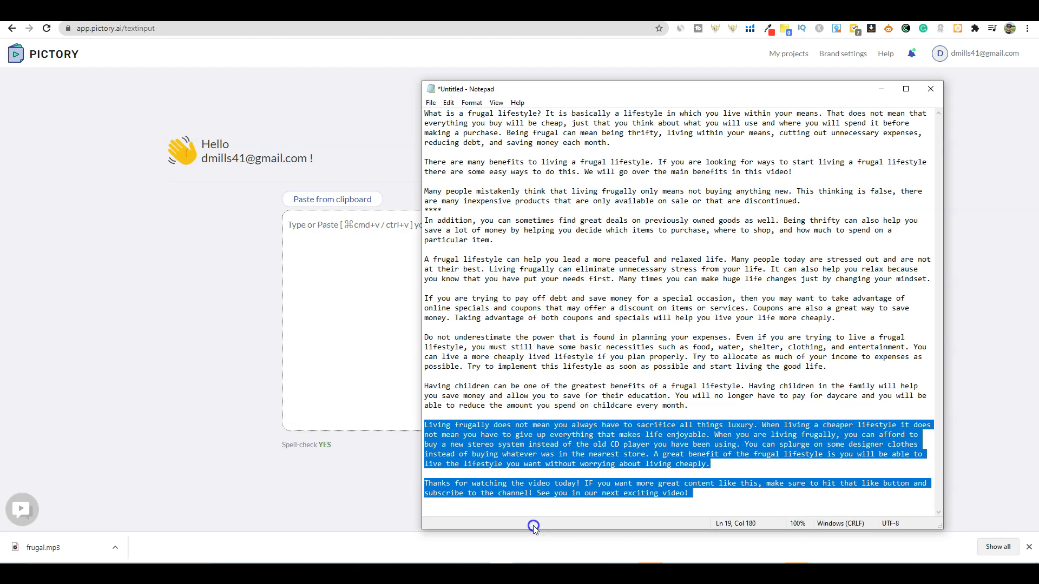
click(551, 281)
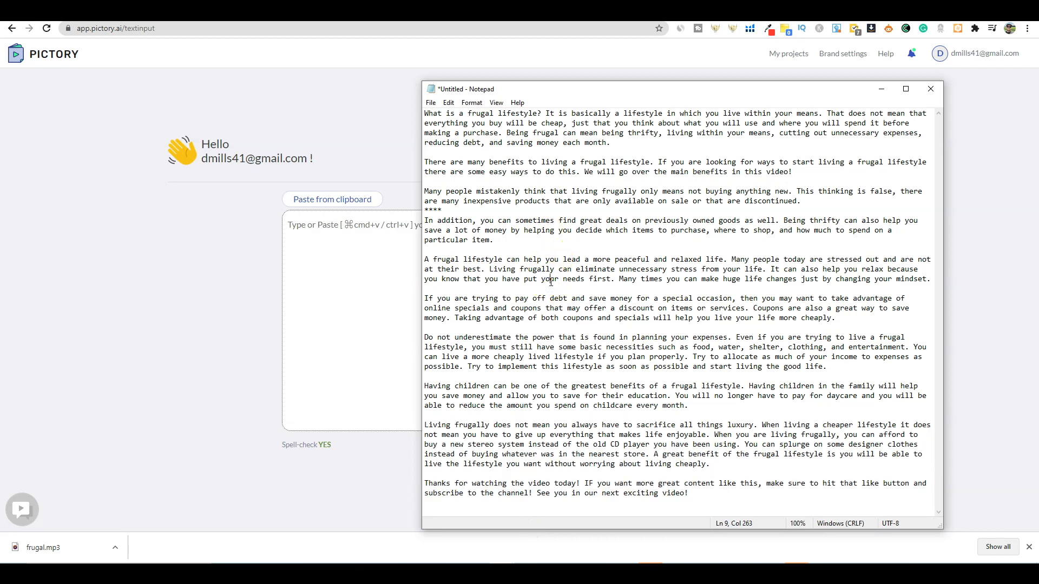
key(ctrl+a)
click(312, 278)
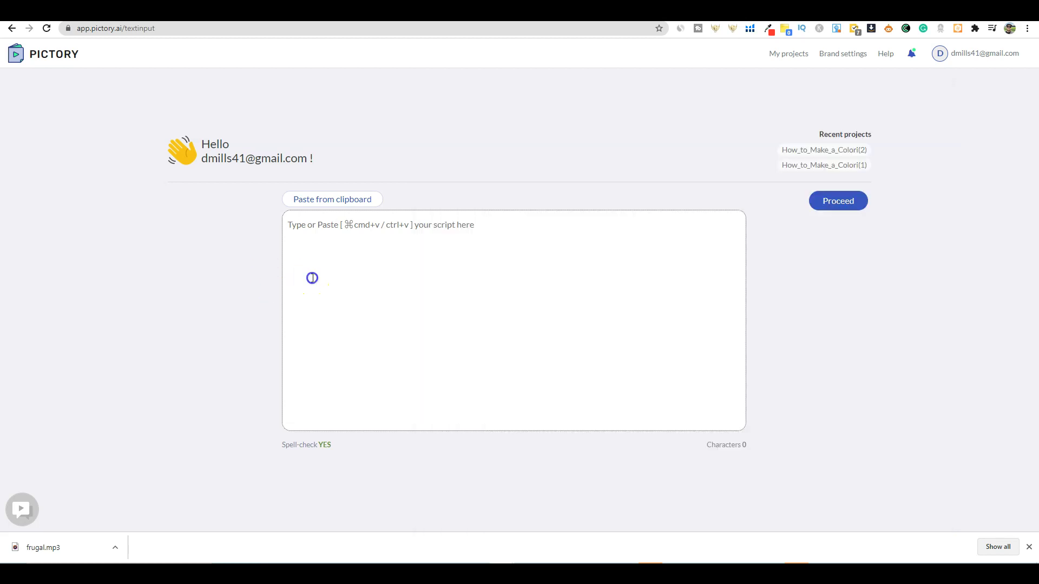
click(327, 200)
click(220, 43)
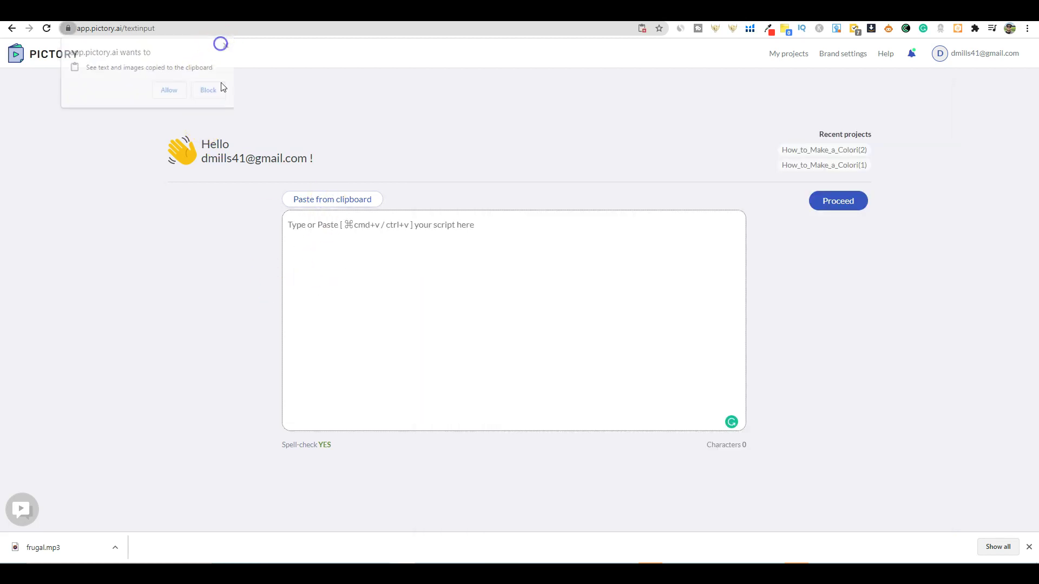
click(336, 228)
key(ctrl+v)
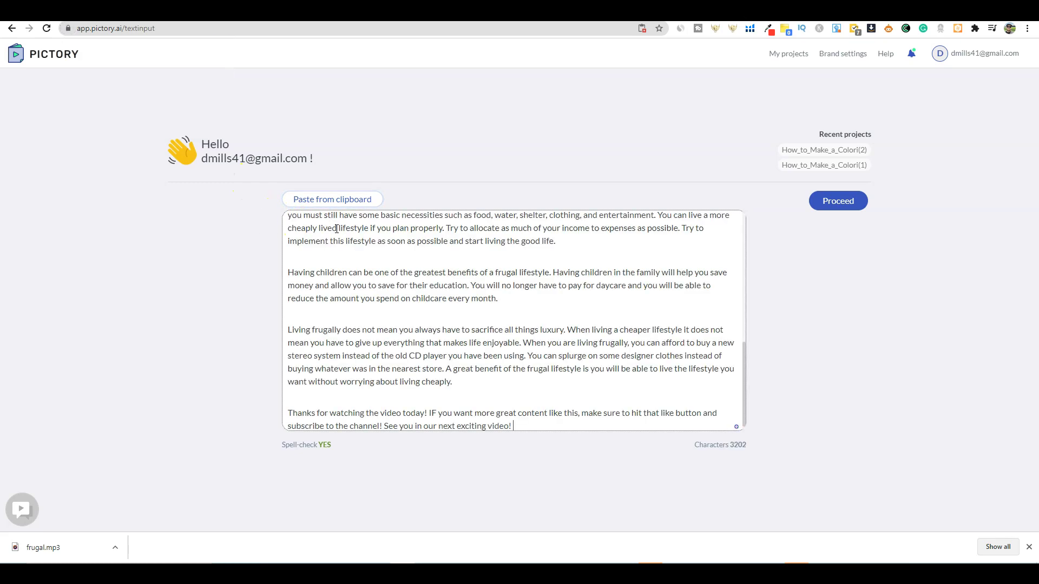
click(837, 200)
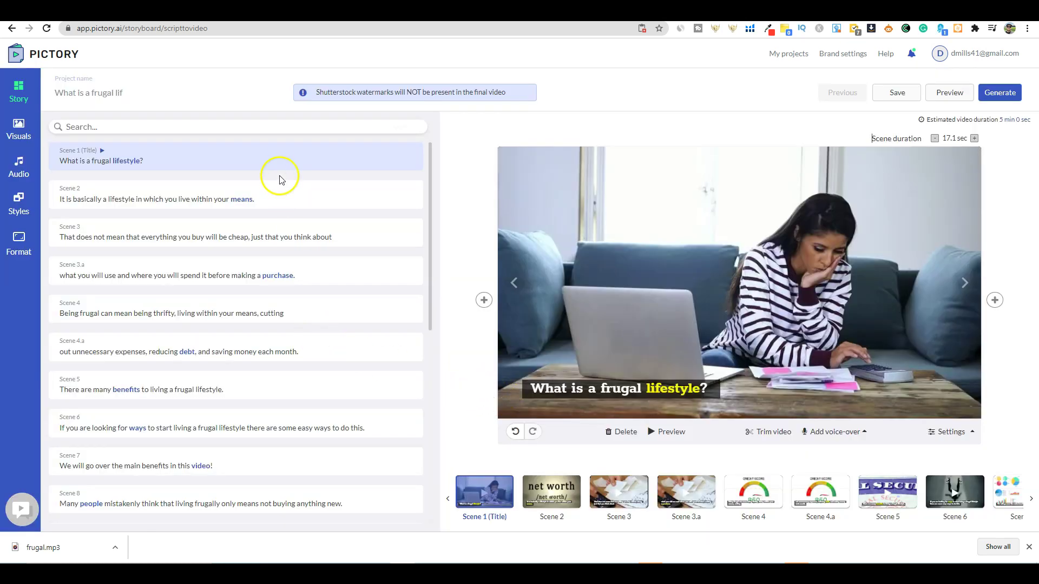
Delete Scene 10, the stray **** placeholder scene, from the storyboard.
scroll(268, 271, down, 12)
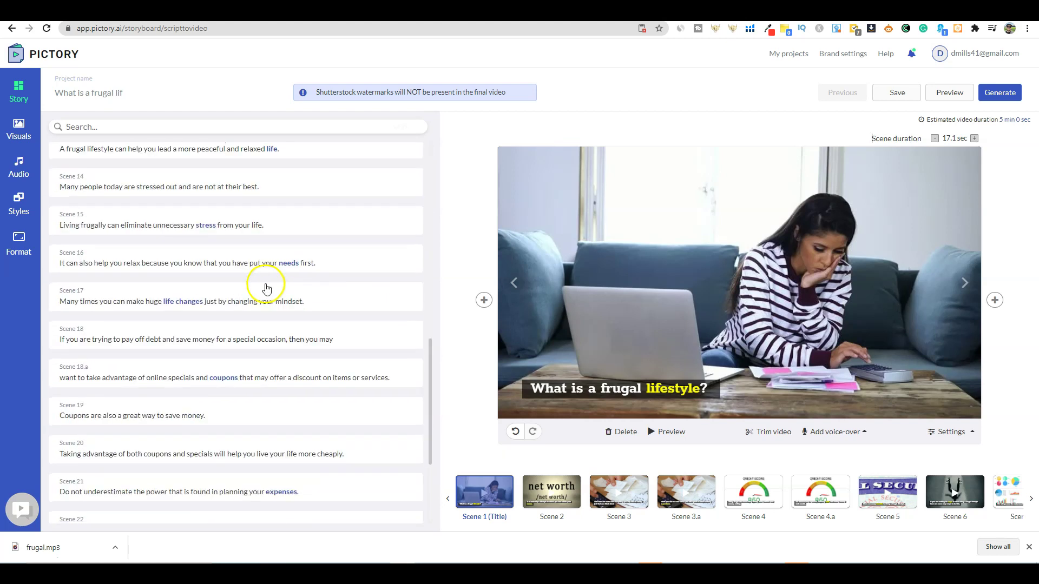
scroll(265, 288, up, 10)
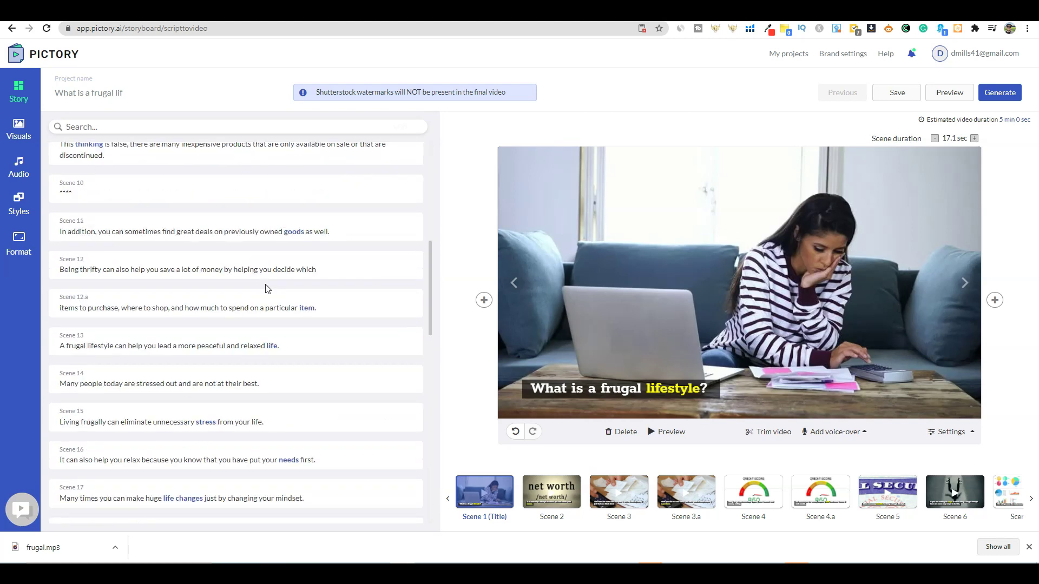
click(191, 371)
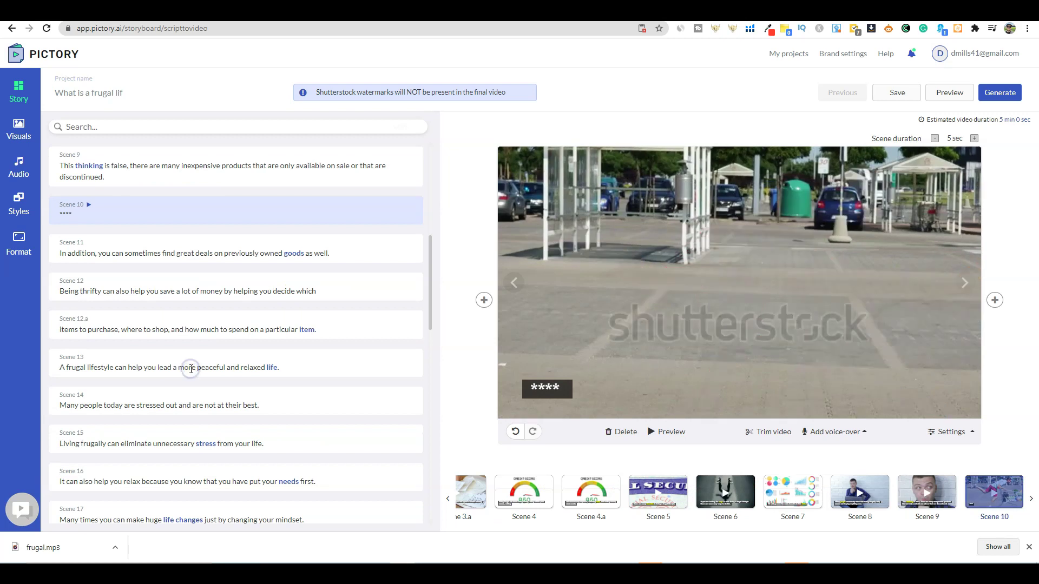
click(625, 432)
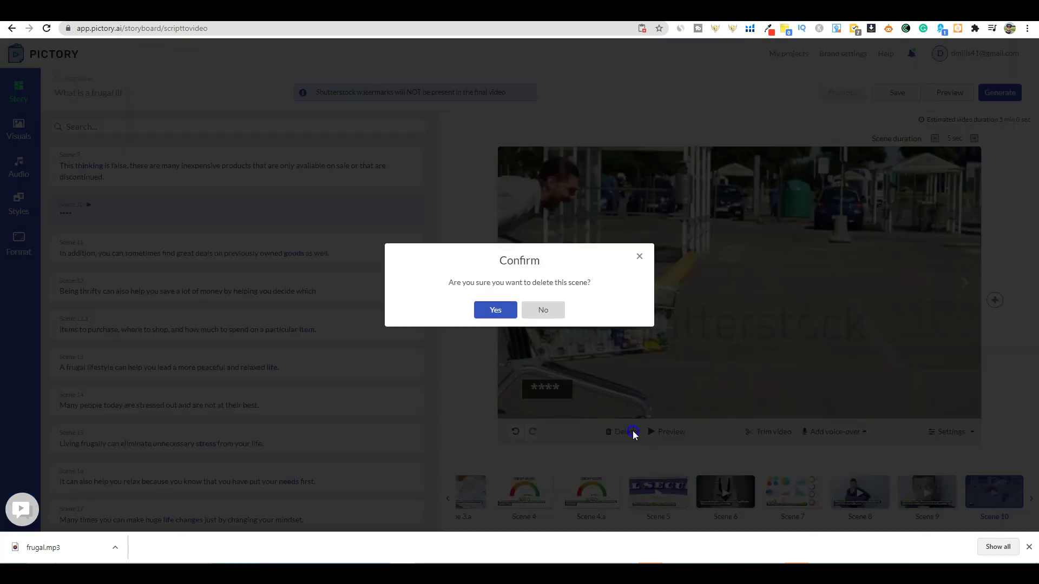
click(483, 309)
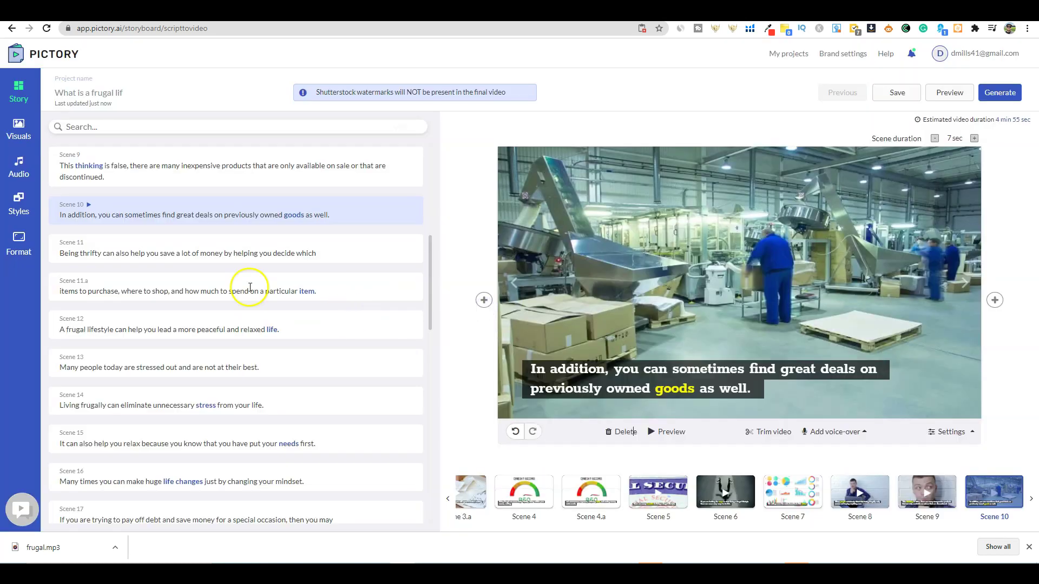
Preview Scenes 4 through 10, playing Scene 5, and return to Scene 3.a.
scroll(250, 273, up, 6)
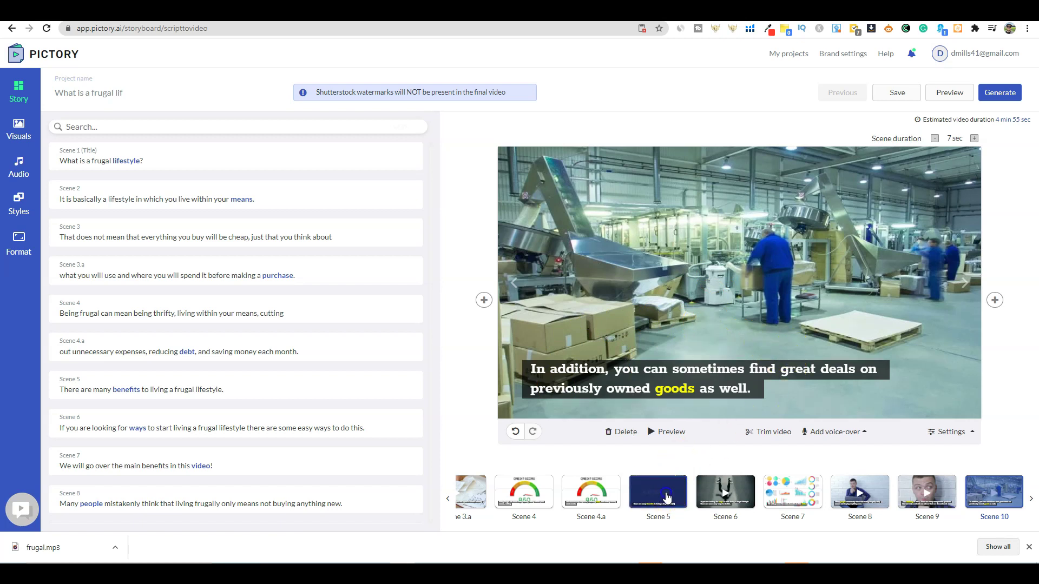
click(658, 493)
click(622, 401)
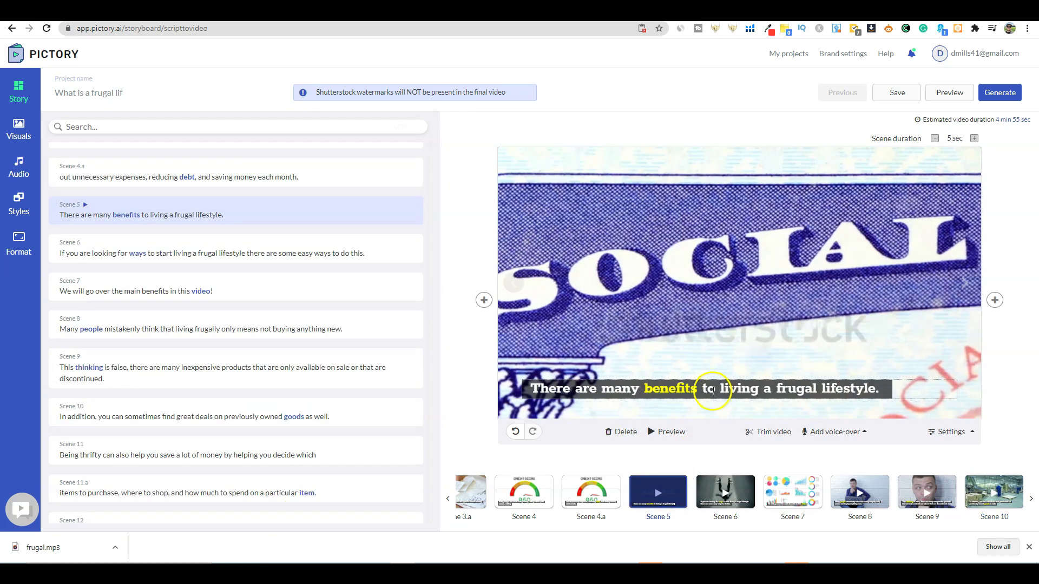
click(777, 388)
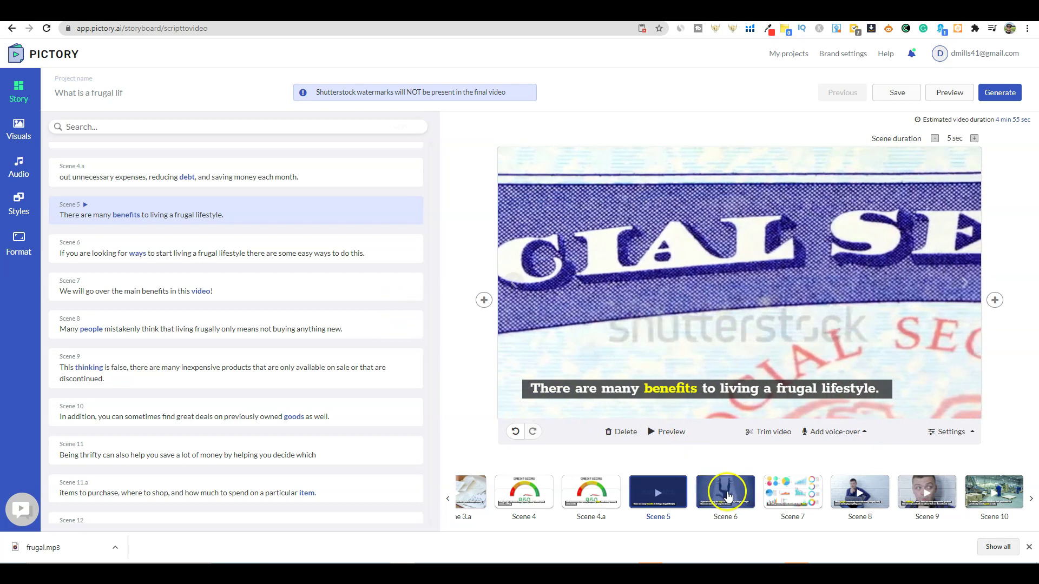
click(728, 490)
click(786, 494)
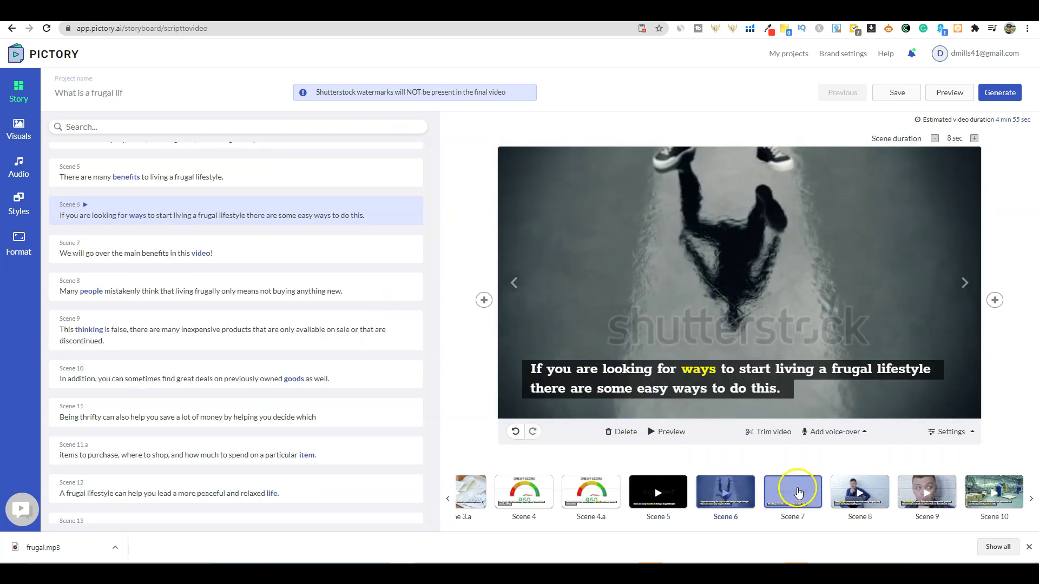
click(855, 490)
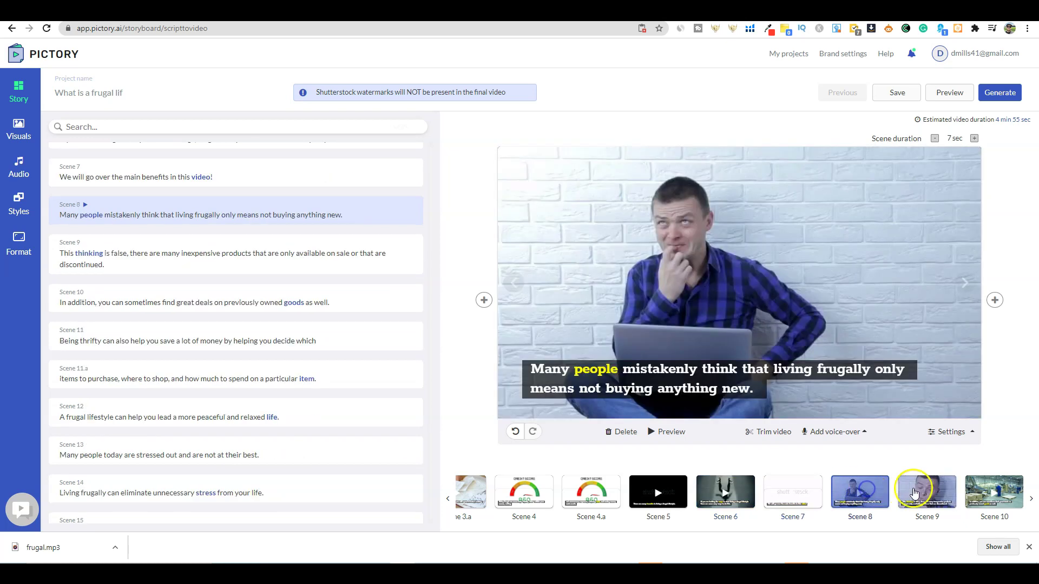
click(923, 492)
click(977, 490)
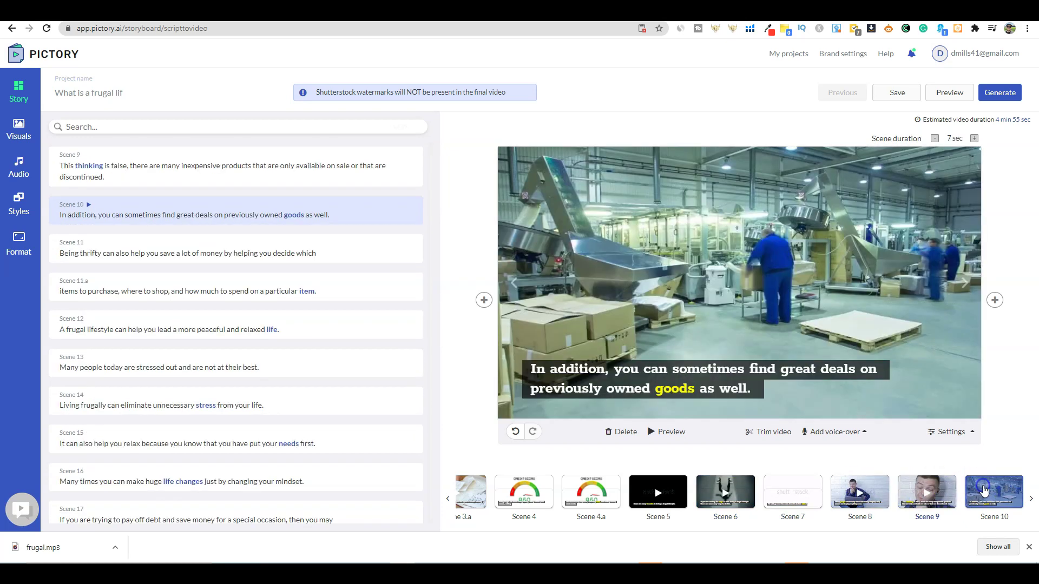
click(522, 492)
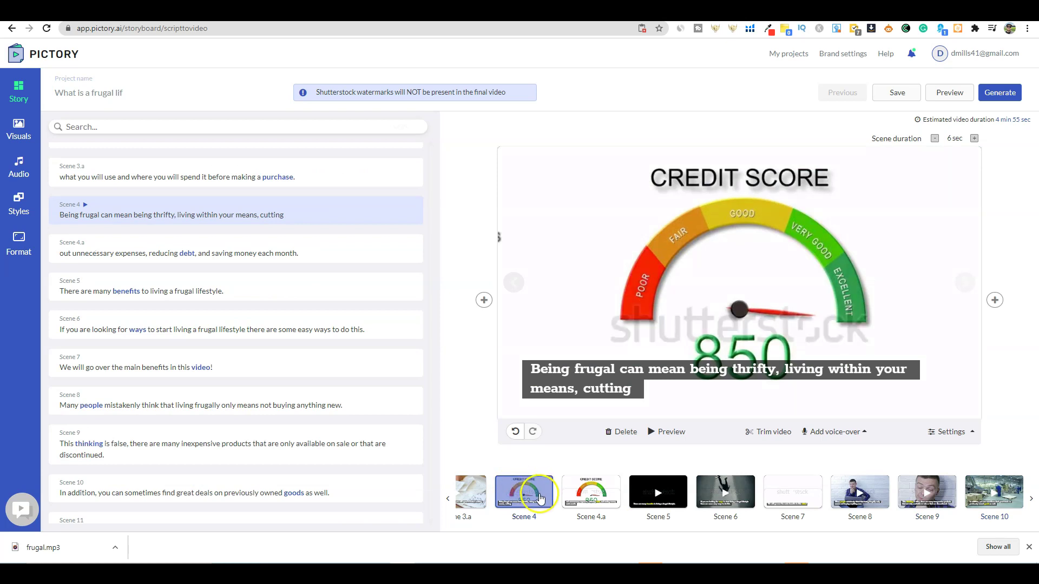
click(471, 494)
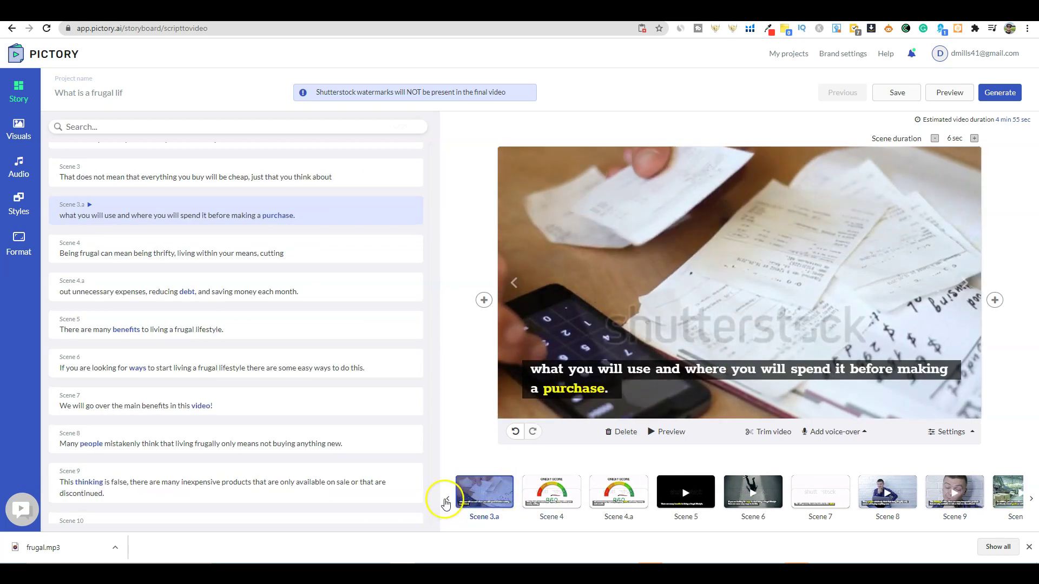
click(447, 501)
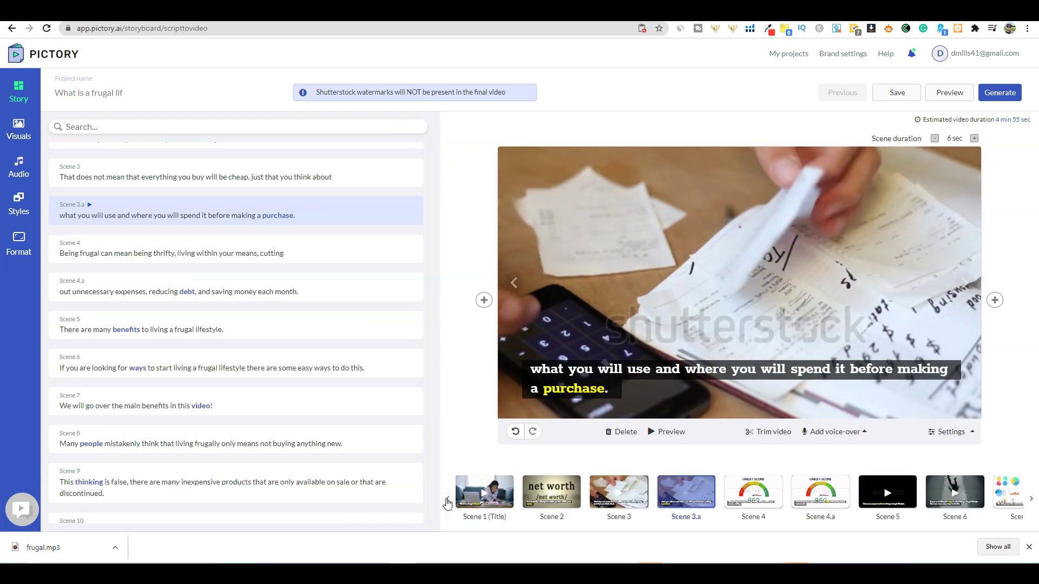
click(328, 369)
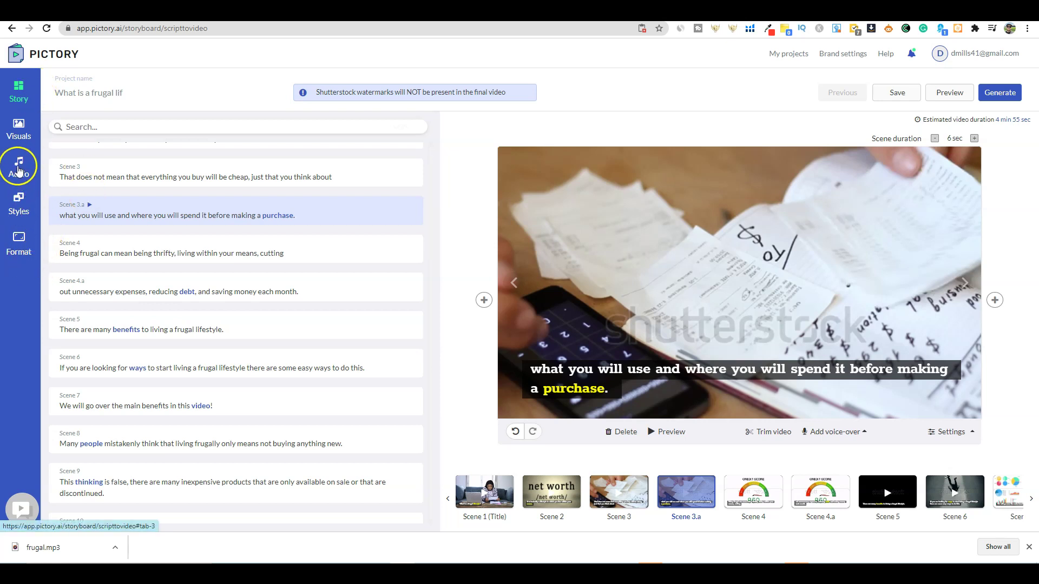
Upload frugal.mp3 (03:26) as a voice-over and apply it to the entire video.
click(19, 168)
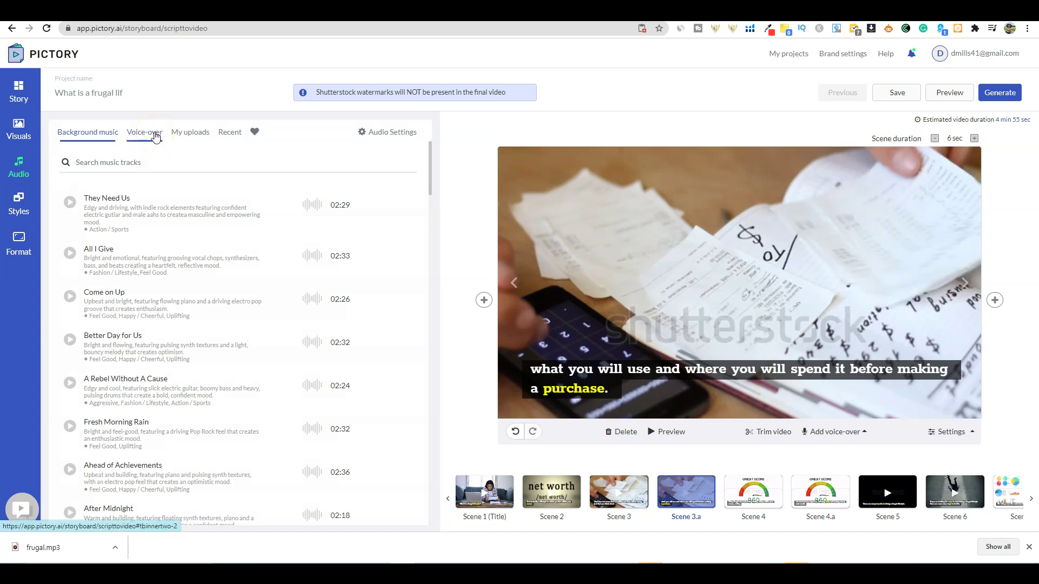
click(155, 135)
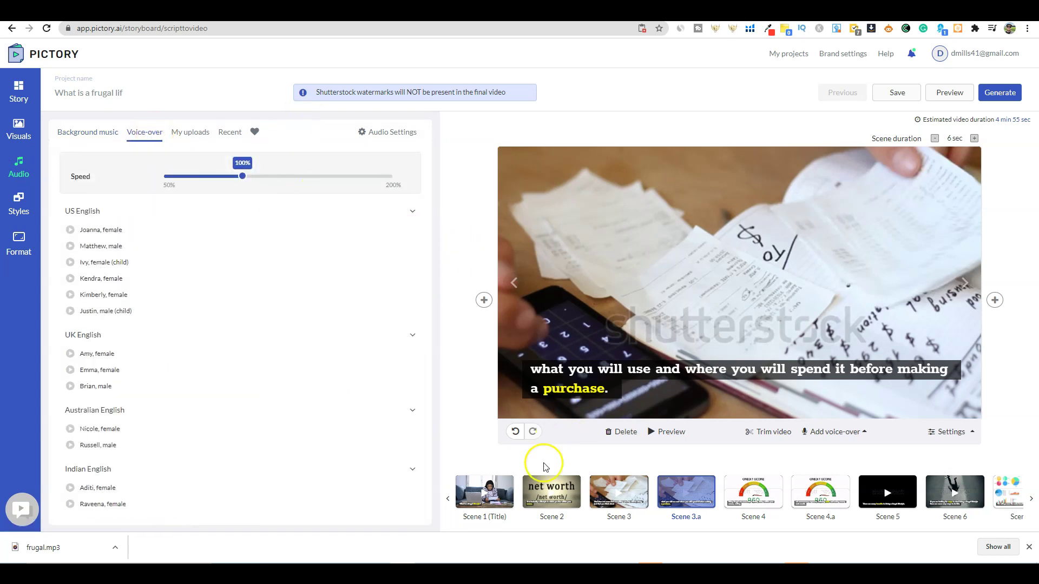
click(486, 498)
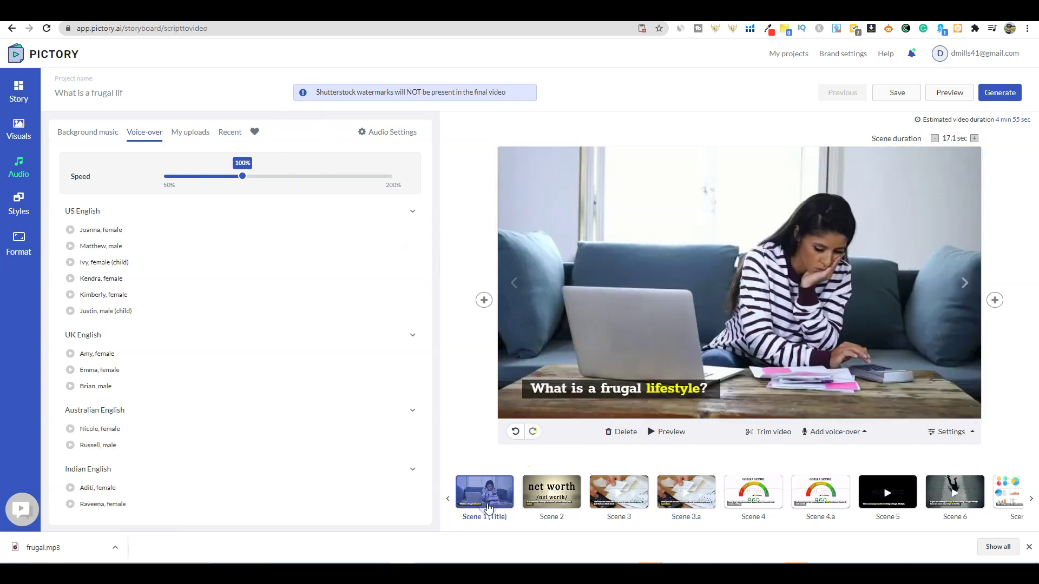
click(838, 434)
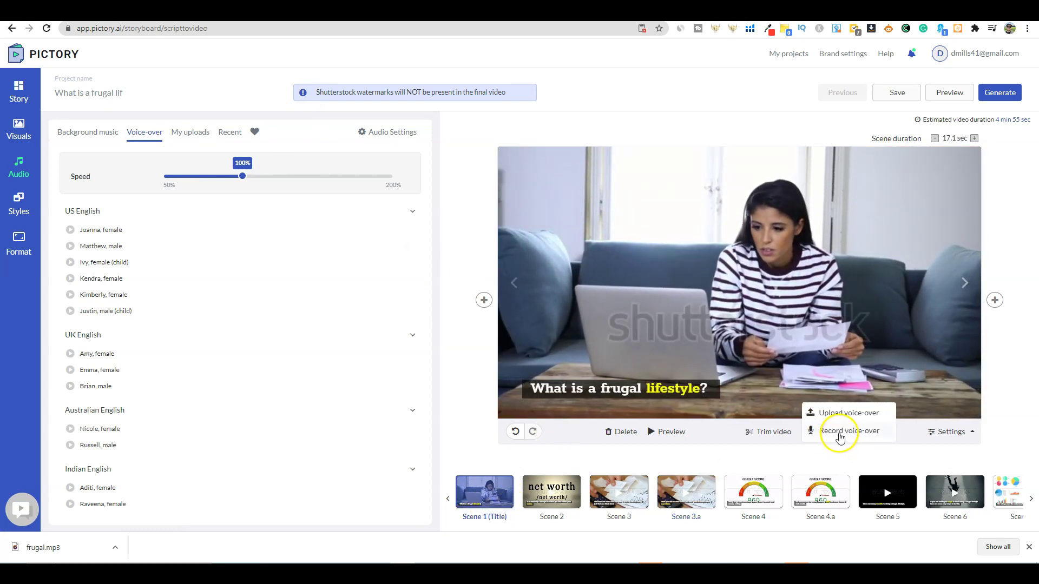
click(848, 414)
mouse_move(272, 319)
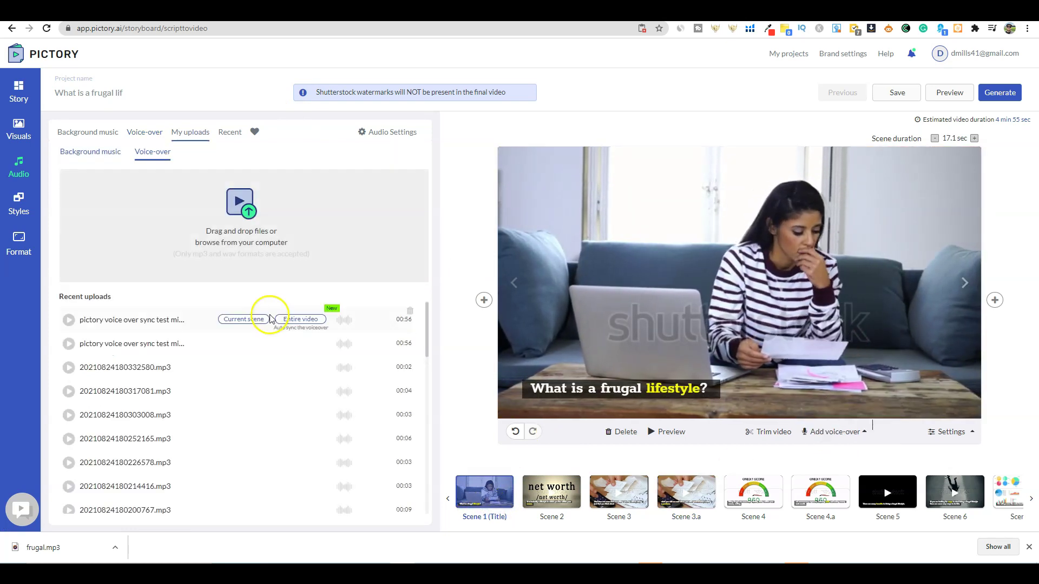
drag(70, 545, 229, 218)
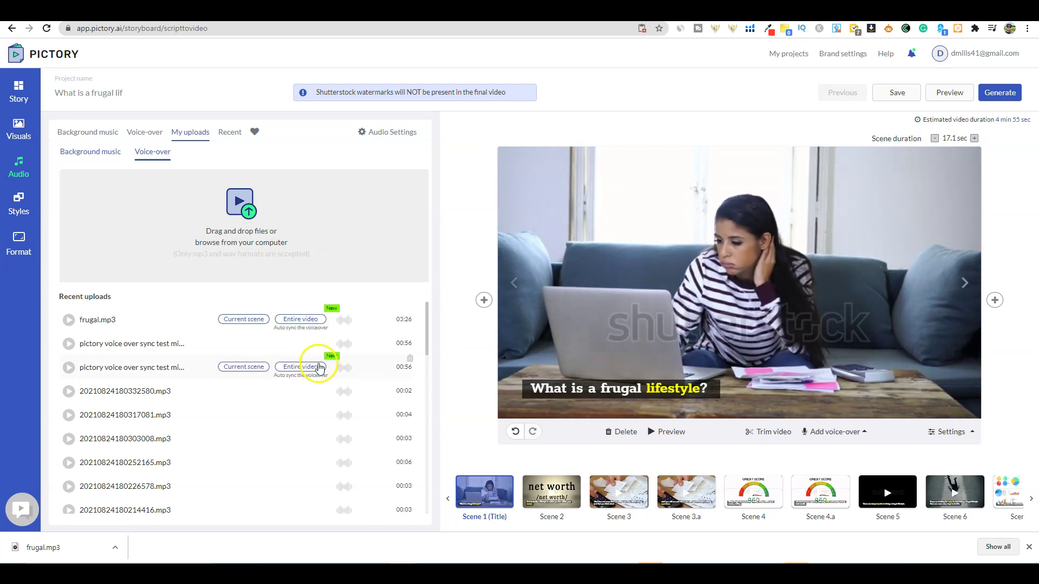
click(298, 321)
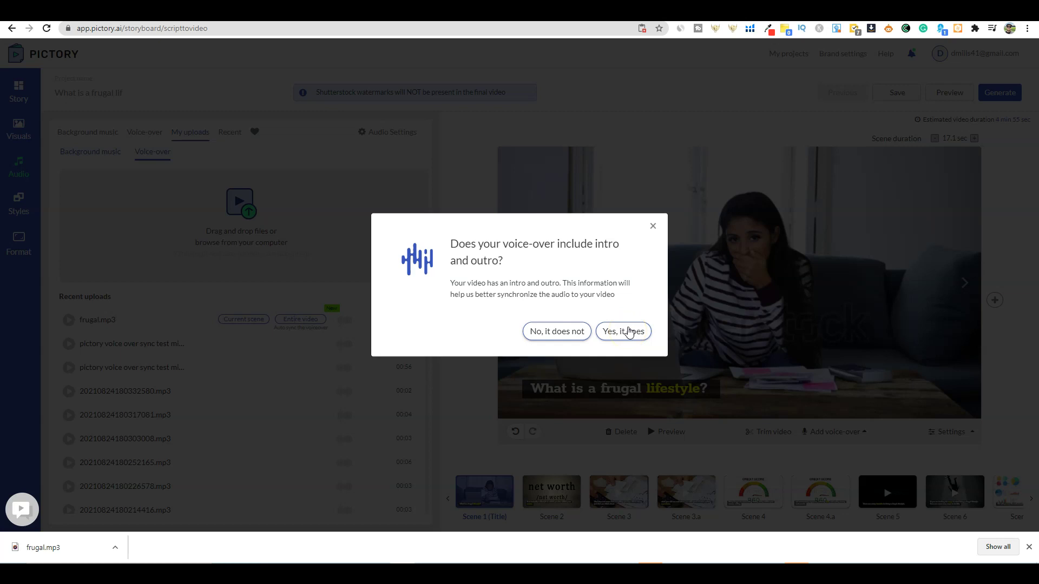
Answer the intro/outro prompt to auto-sync the narration, then watch the 3:39 preview.
click(565, 332)
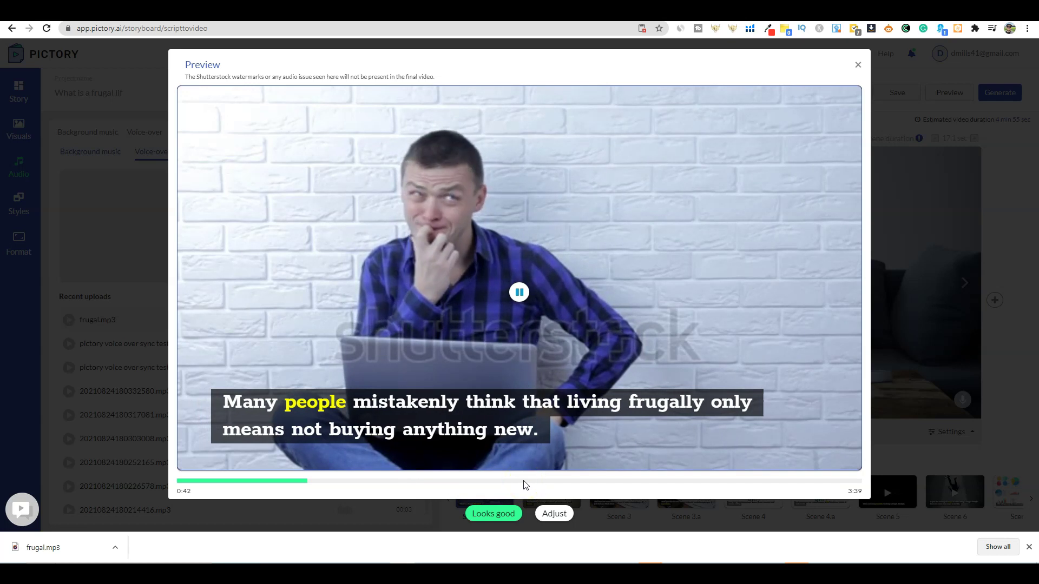
click(540, 486)
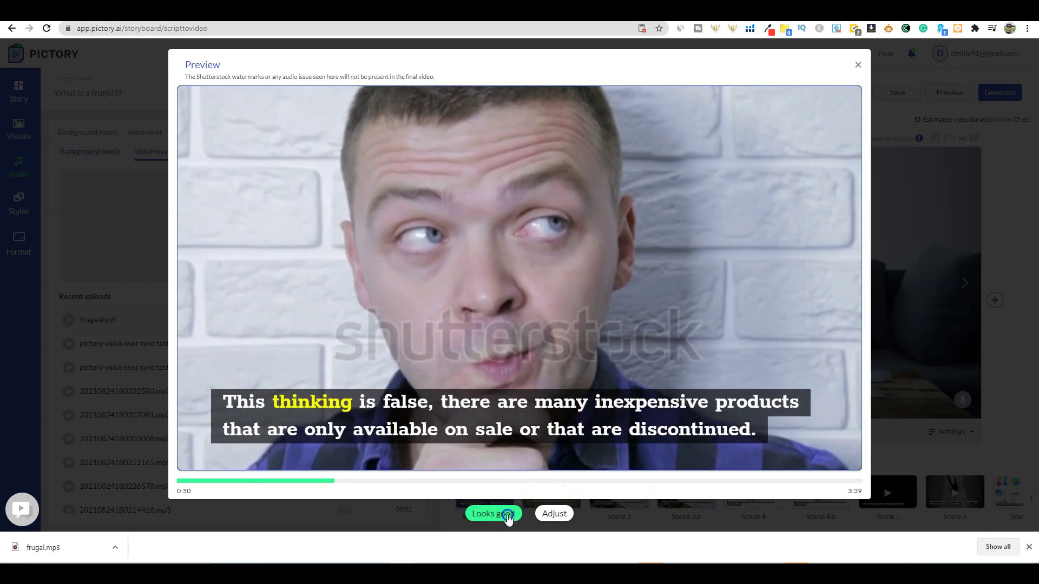
Accept the synced voice-over, sample All I Give and Come on Up, and apply All I Give.
click(493, 513)
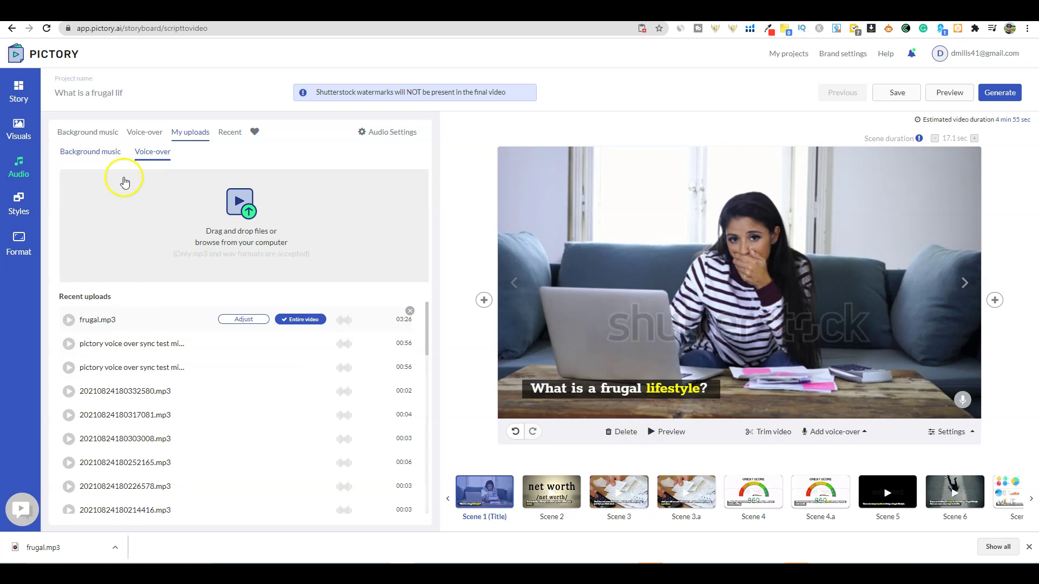
click(104, 152)
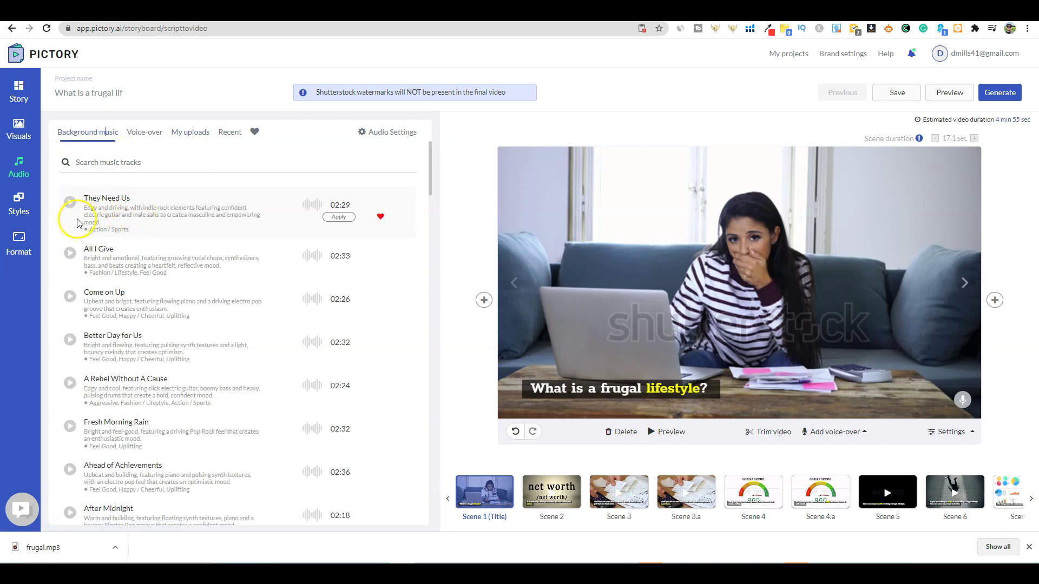
click(69, 254)
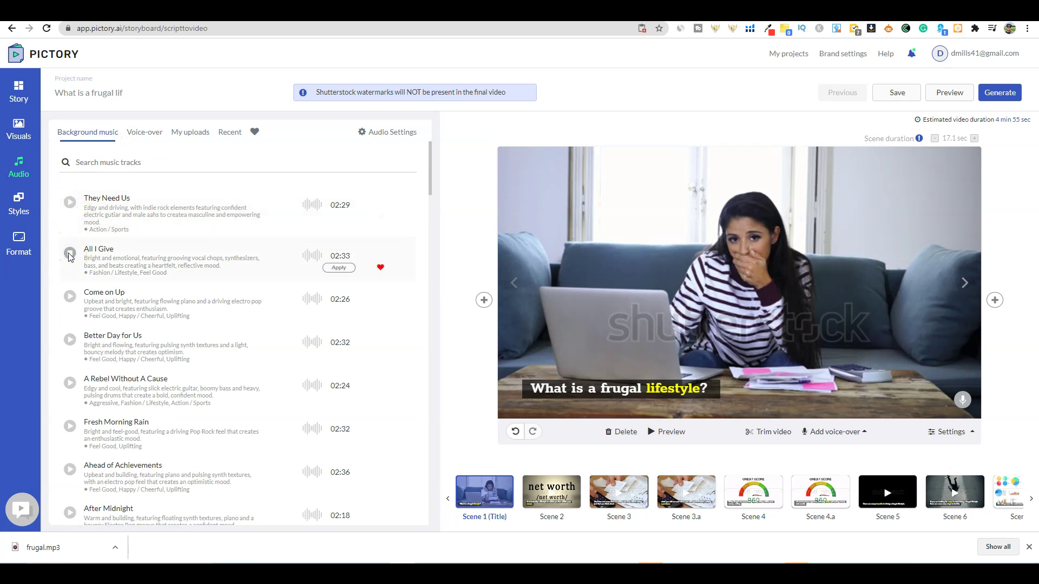
click(71, 293)
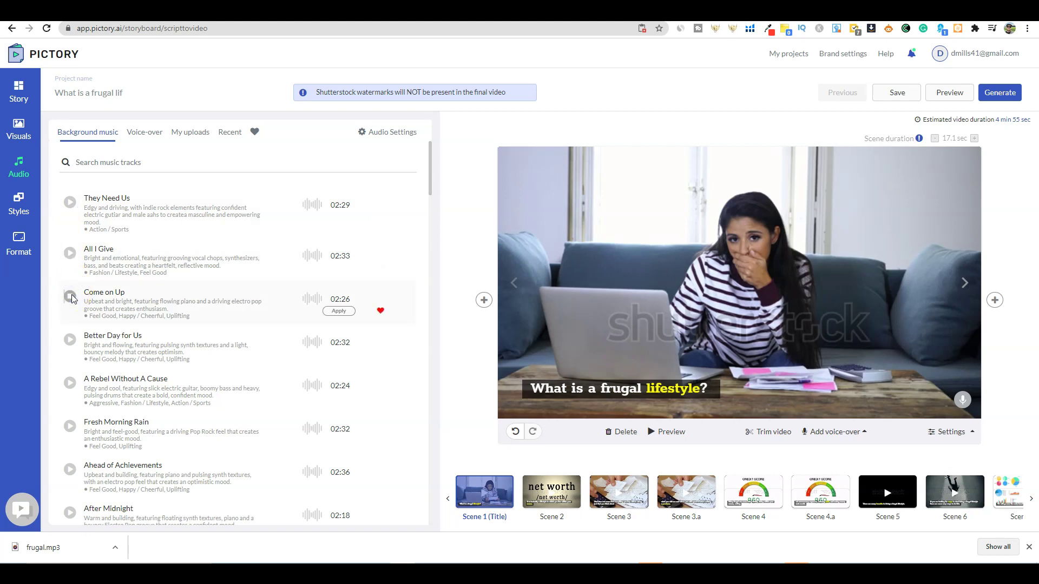
click(79, 258)
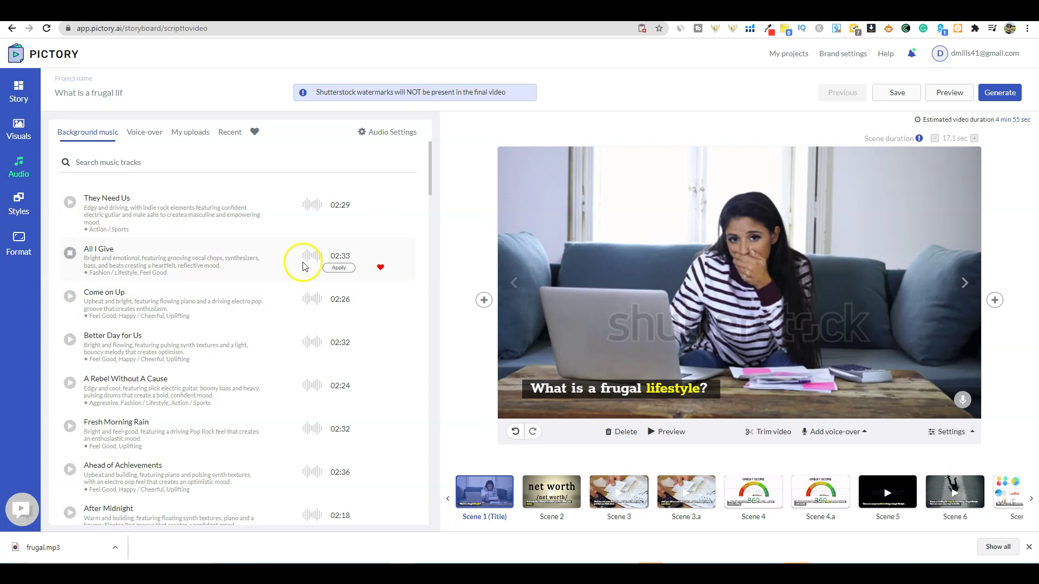
click(338, 268)
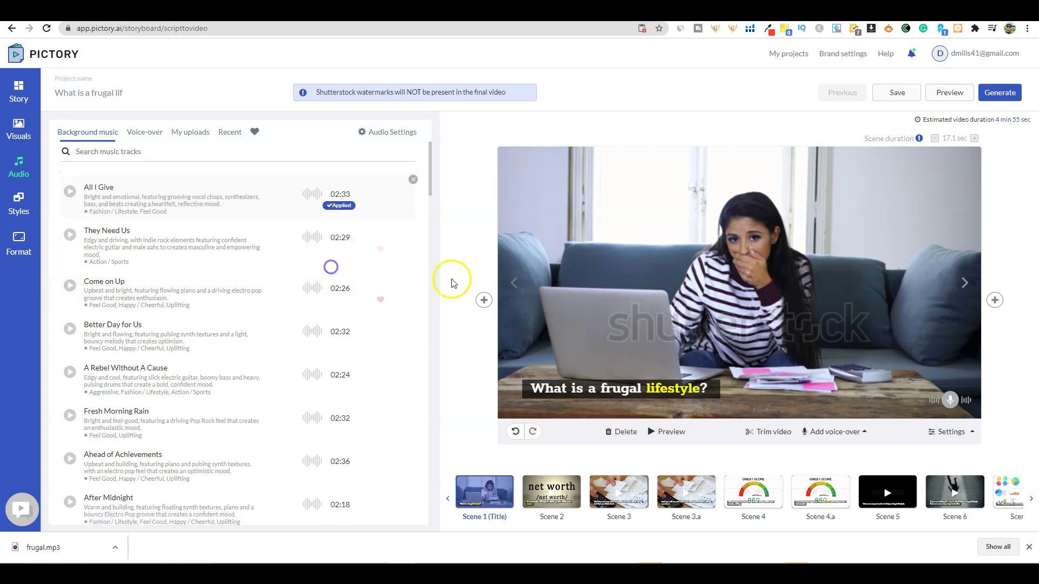
Watch a preview of the video with the voice-over and 'All I Give' music, then close it.
click(957, 94)
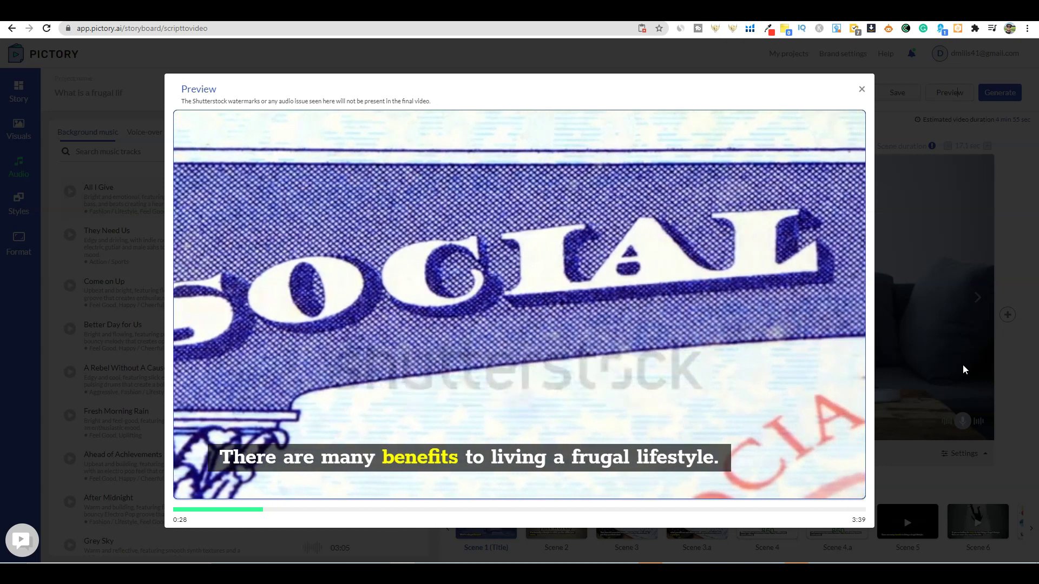
click(861, 89)
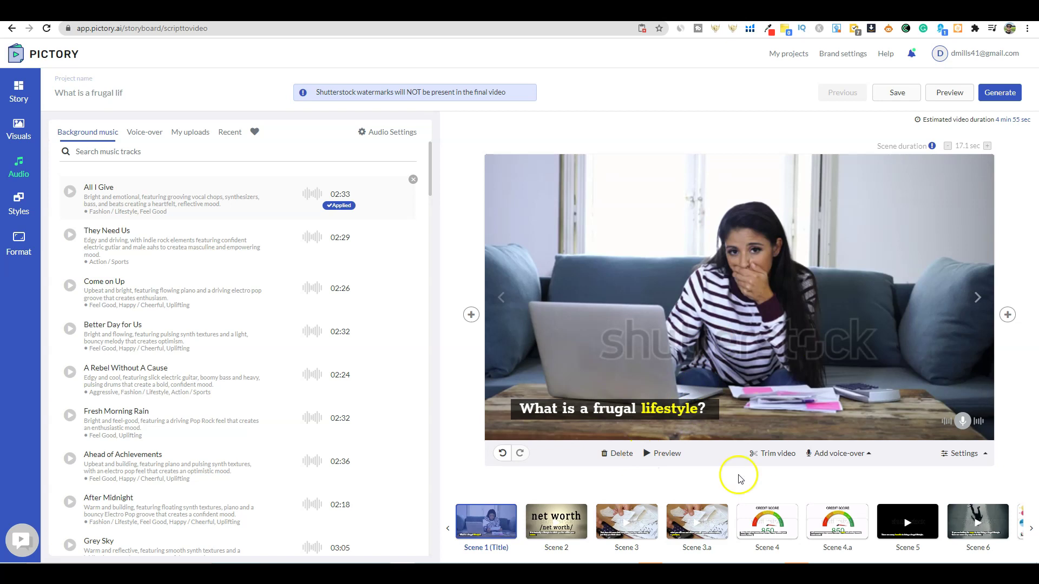
Generate the storyboard as a video so it is saved under My Projects.
click(1010, 99)
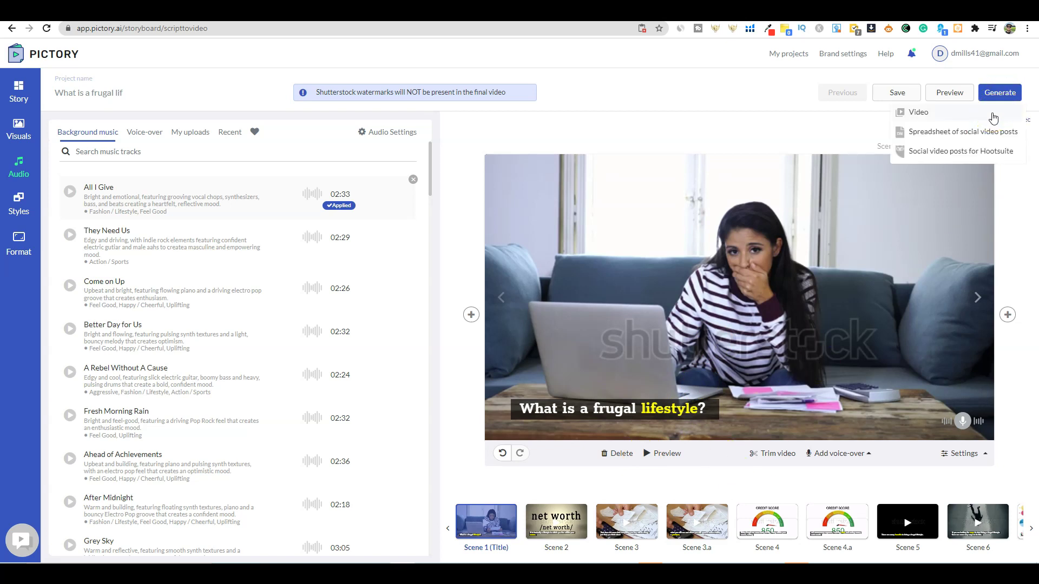
click(994, 115)
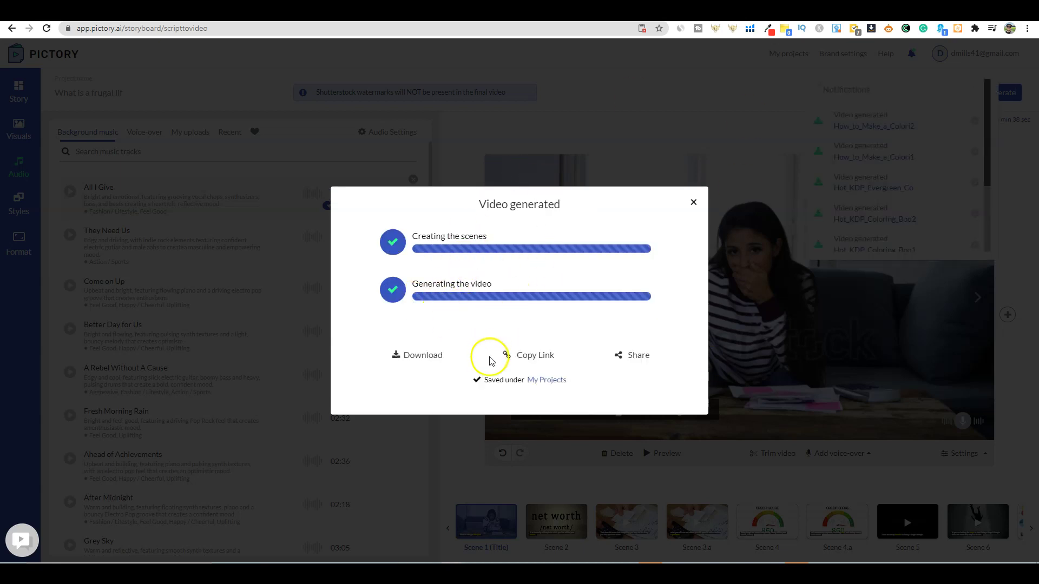
Download the generated video as Whatisafrugallif.mp4, about 211 MB.
click(421, 359)
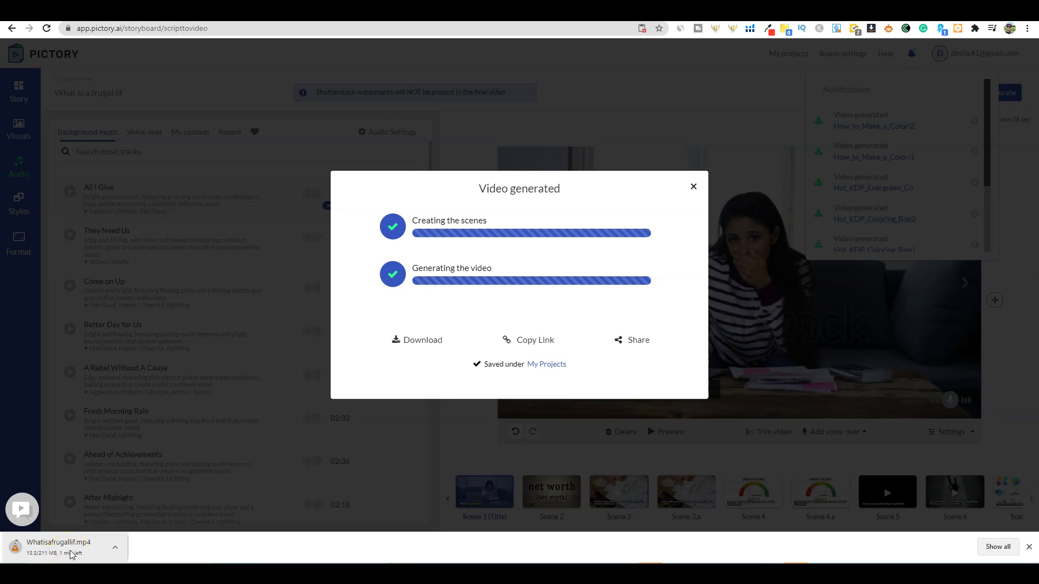
click(52, 562)
click(64, 551)
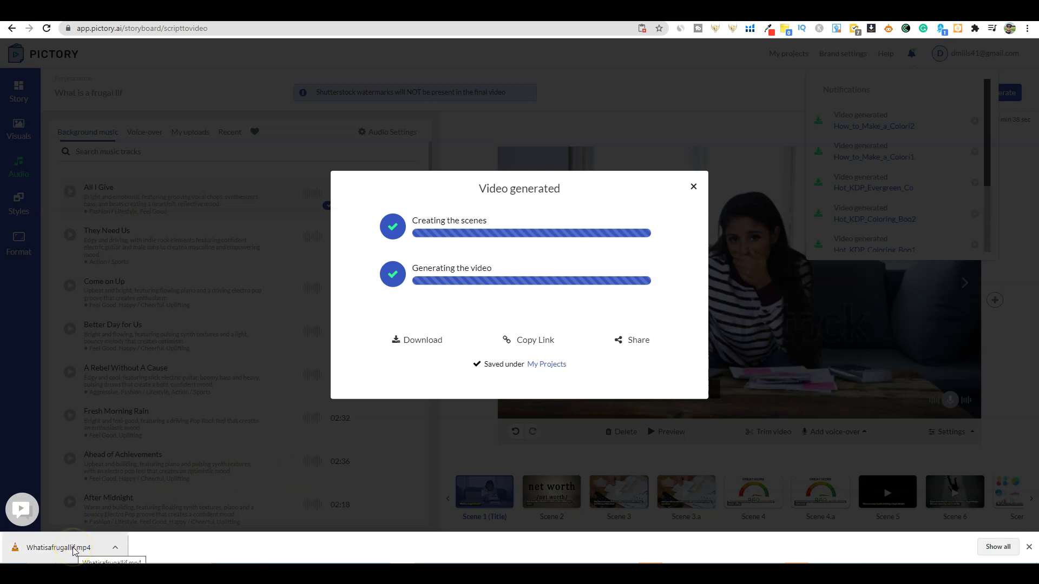
Play Whatisafrugallif.mp4 in VLC, adjust the system volume, skip ahead, and pause at 01:54.
click(75, 548)
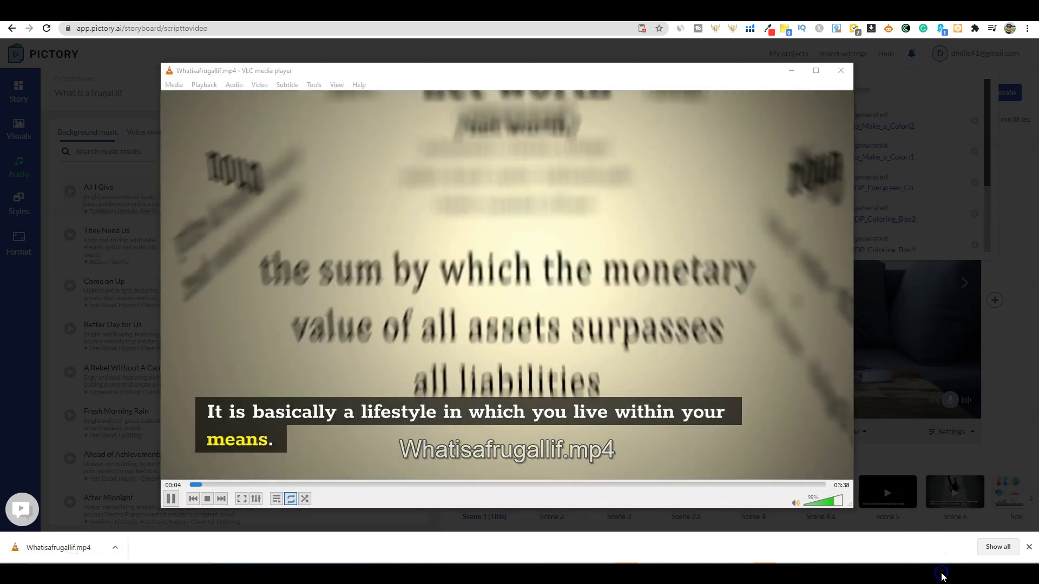
click(942, 575)
scroll(942, 576, up, 2)
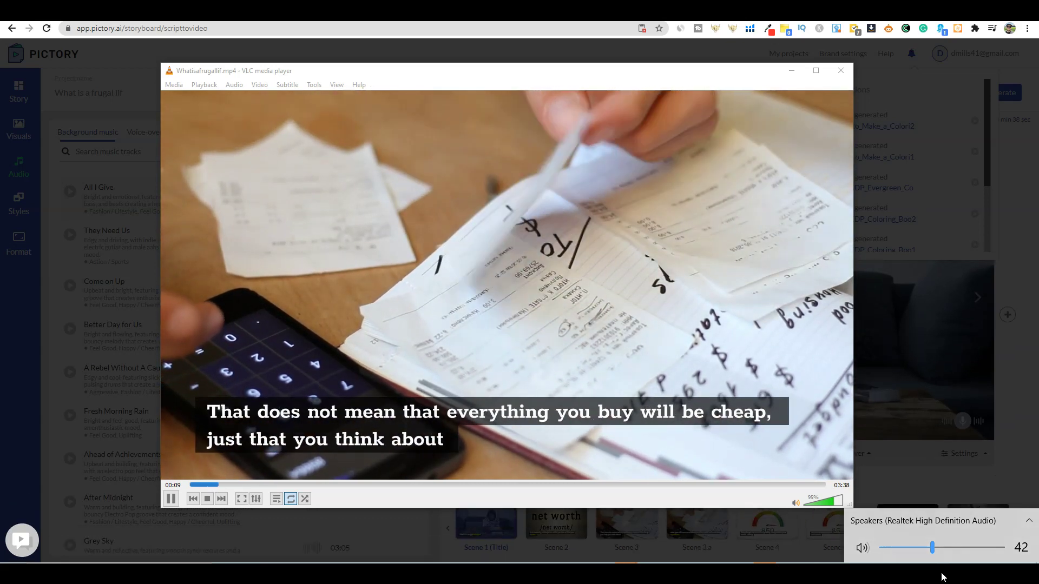
click(832, 560)
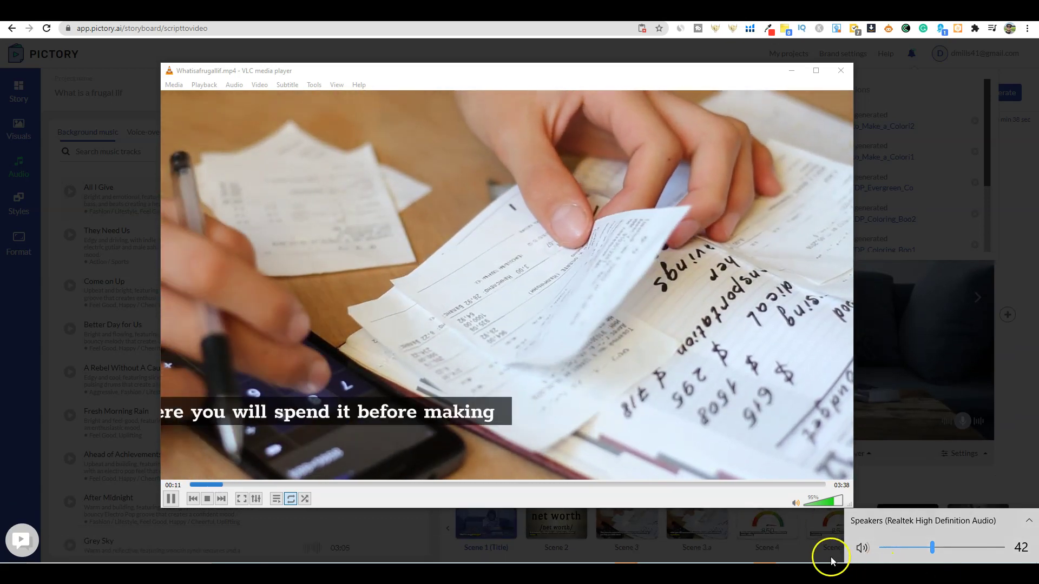
scroll(901, 539, down, 1)
click(233, 485)
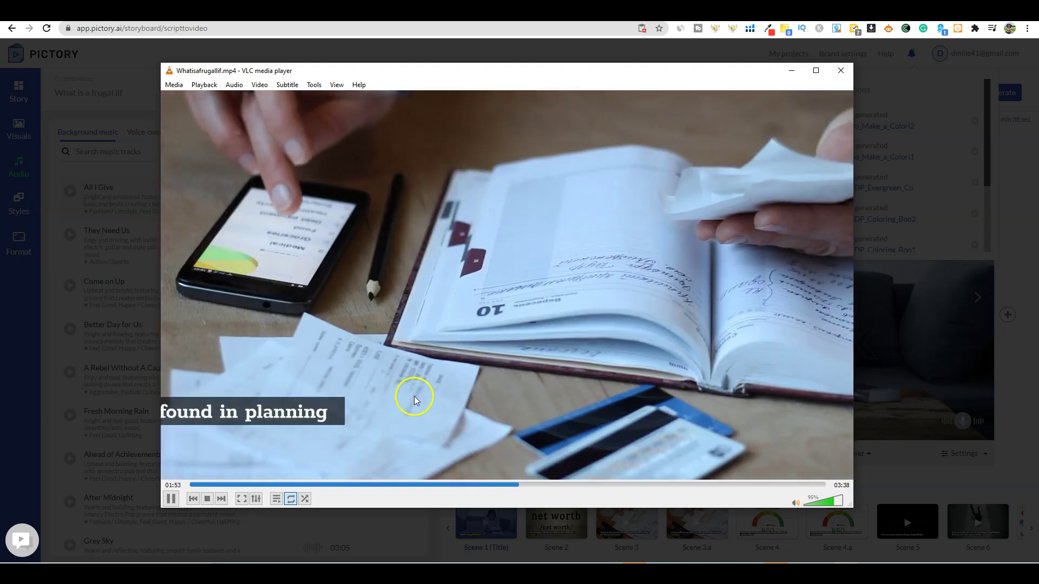
click(171, 499)
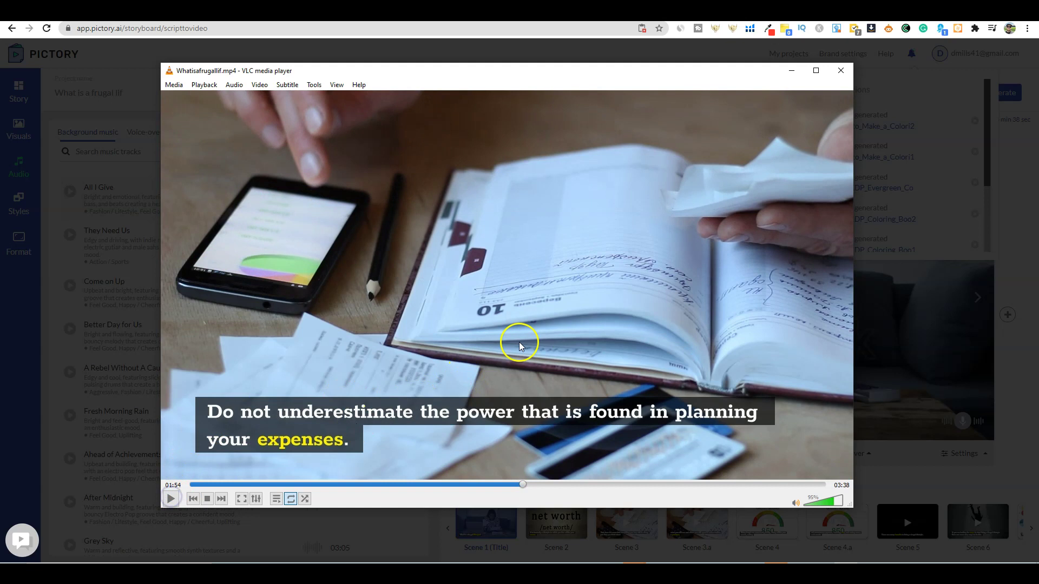